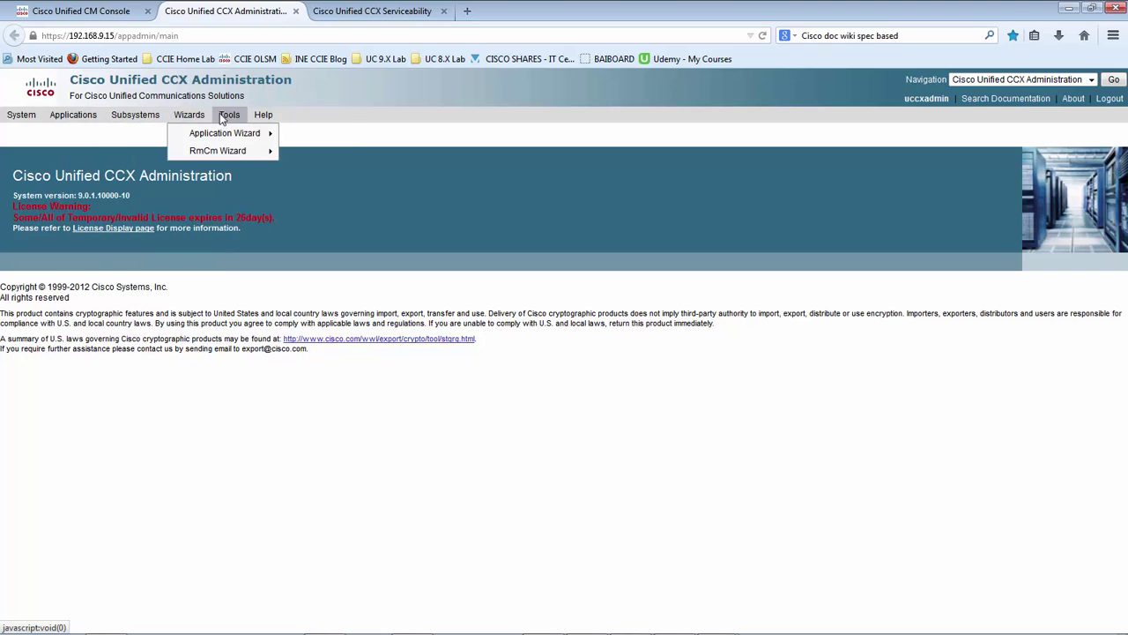
Open the list of configured servers and check the service status of CUCCX901-01.
mouse_move(263, 115)
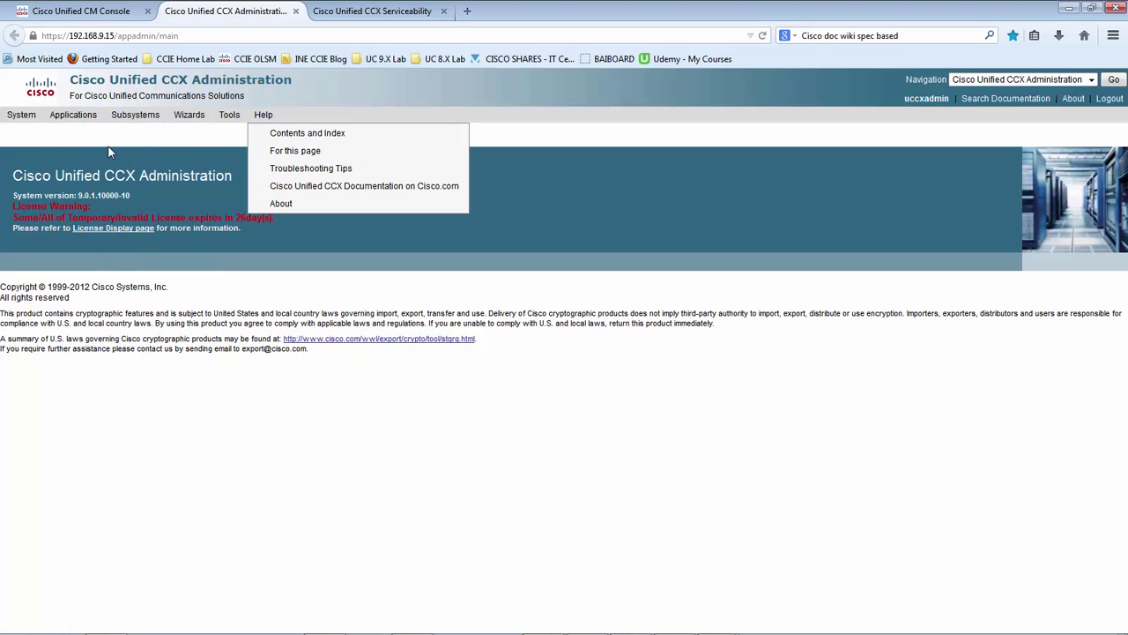
mouse_move(22, 116)
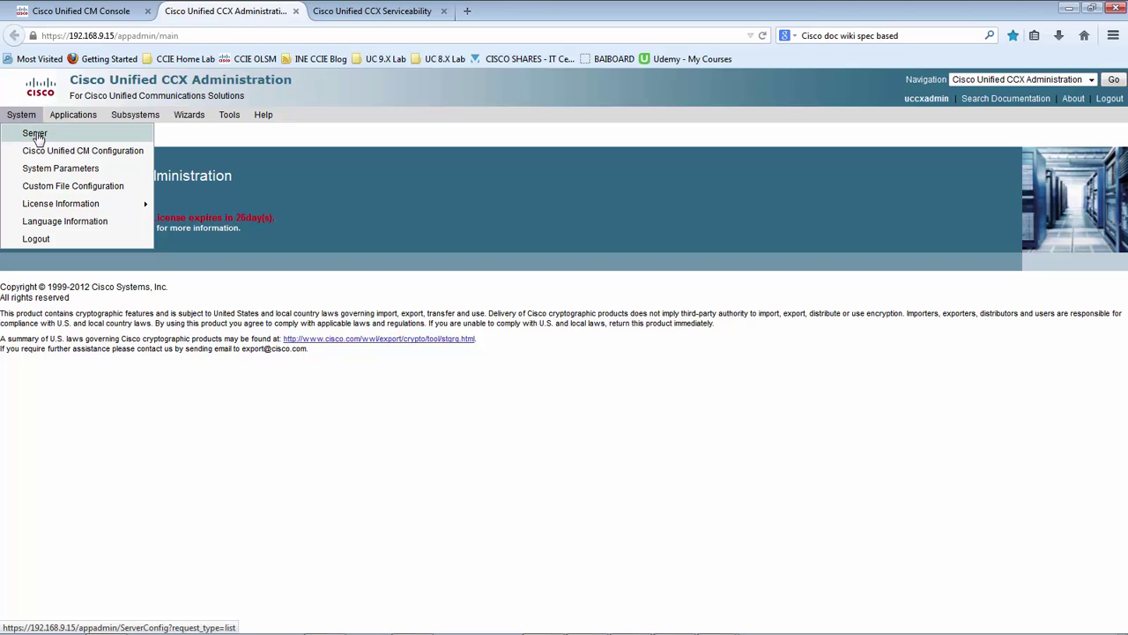
click(38, 137)
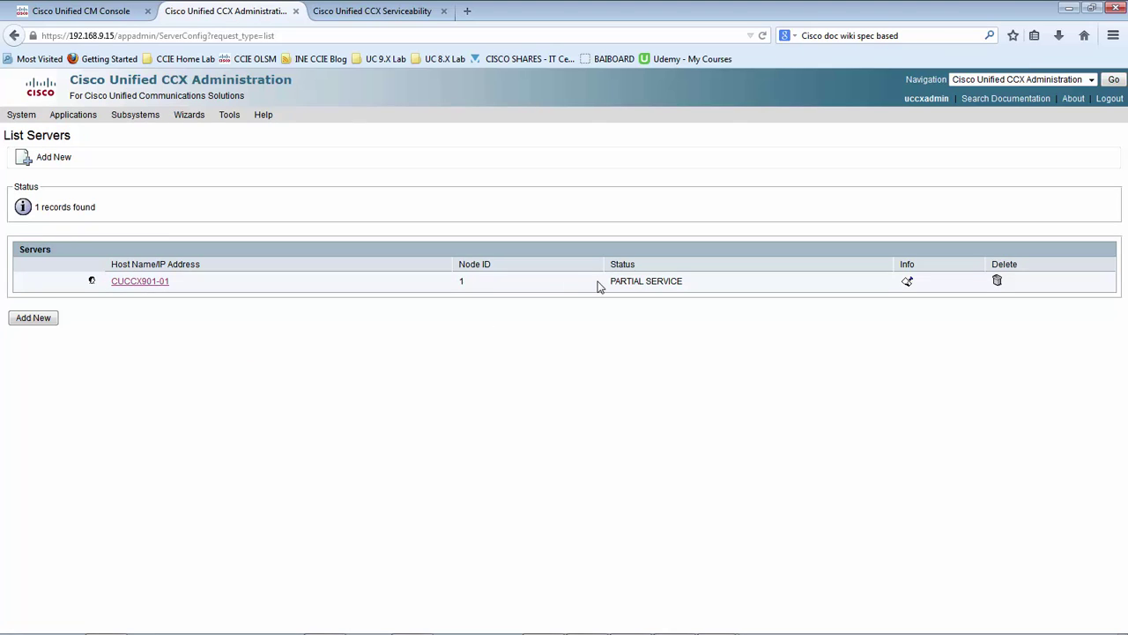
drag(606, 280, 692, 285)
Switch to Cisco Unified CCX Serviceability, reload the Network Services control center and check the Unified CCX Engine's status.
click(374, 12)
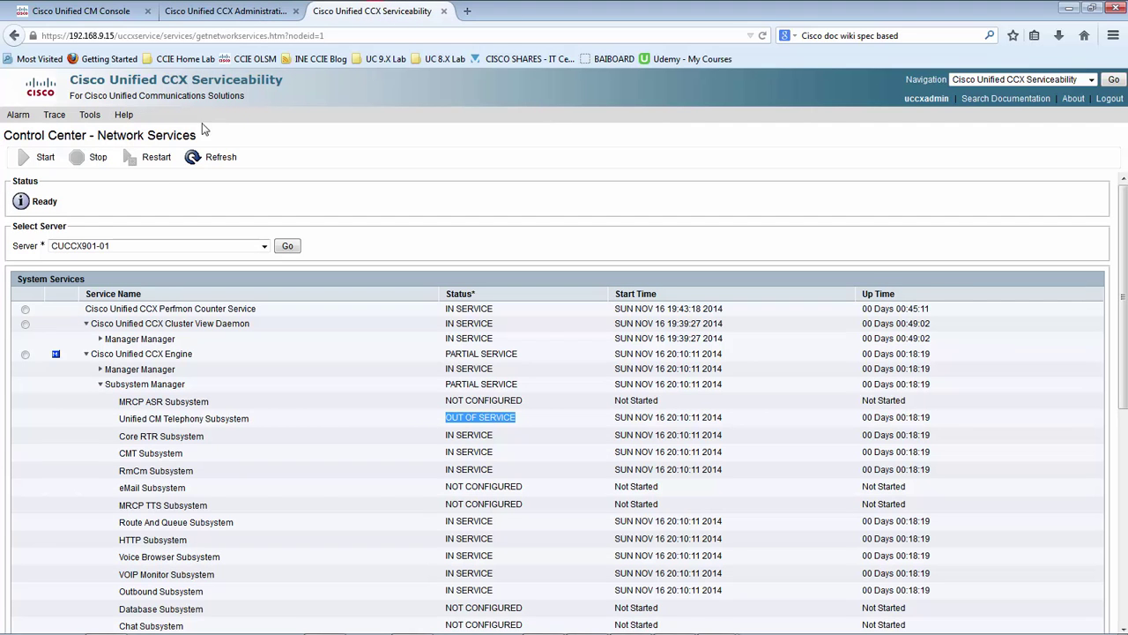
click(91, 115)
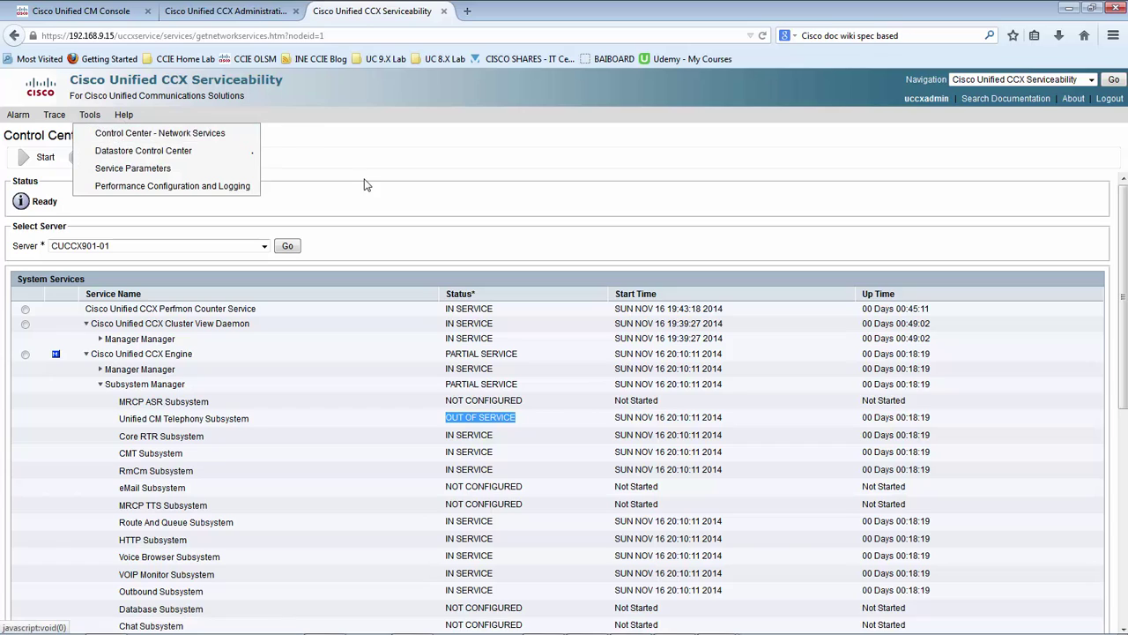
click(119, 138)
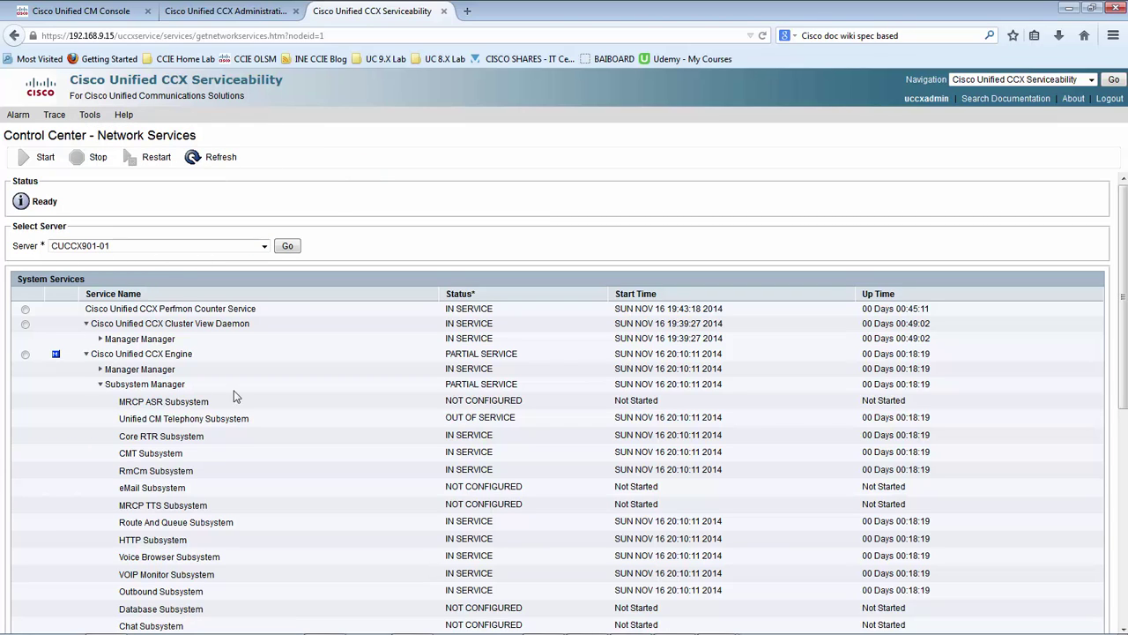
drag(443, 356, 524, 359)
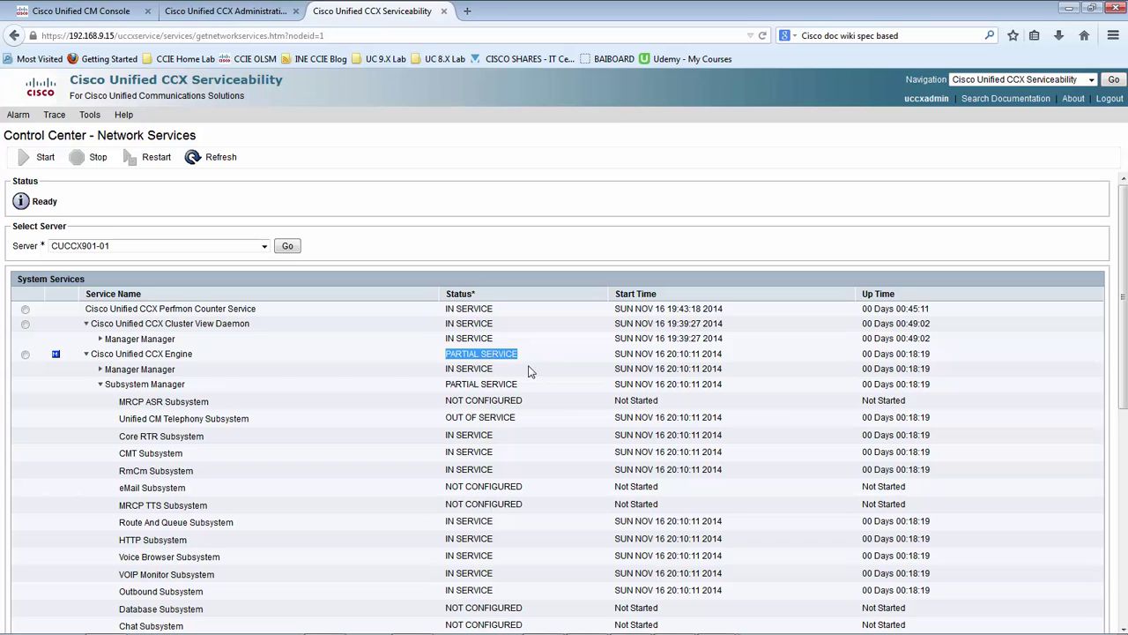
Examine the Subsystem Manager's entries, comparing the Unified CM Telephony Subsystem's status with that of the Unified CCX Engine.
click(100, 384)
click(101, 384)
drag(121, 420, 256, 428)
mouse_move(449, 419)
mouse_down()
mouse_move(527, 410)
mouse_move(524, 400)
mouse_move(448, 405)
mouse_up()
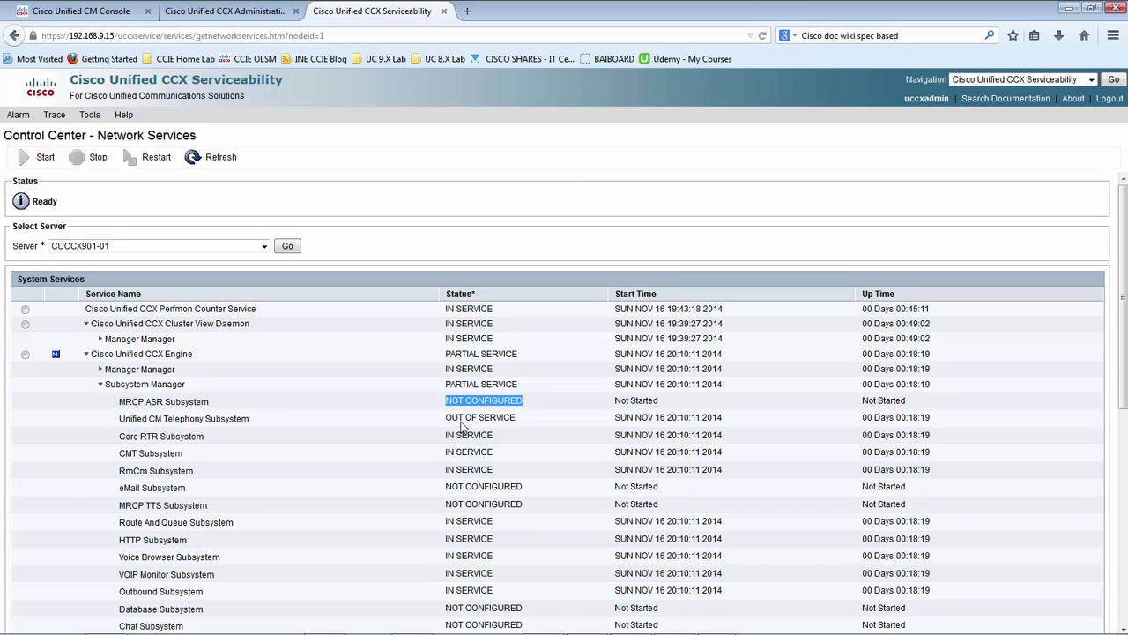
click(460, 420)
drag(454, 420, 514, 420)
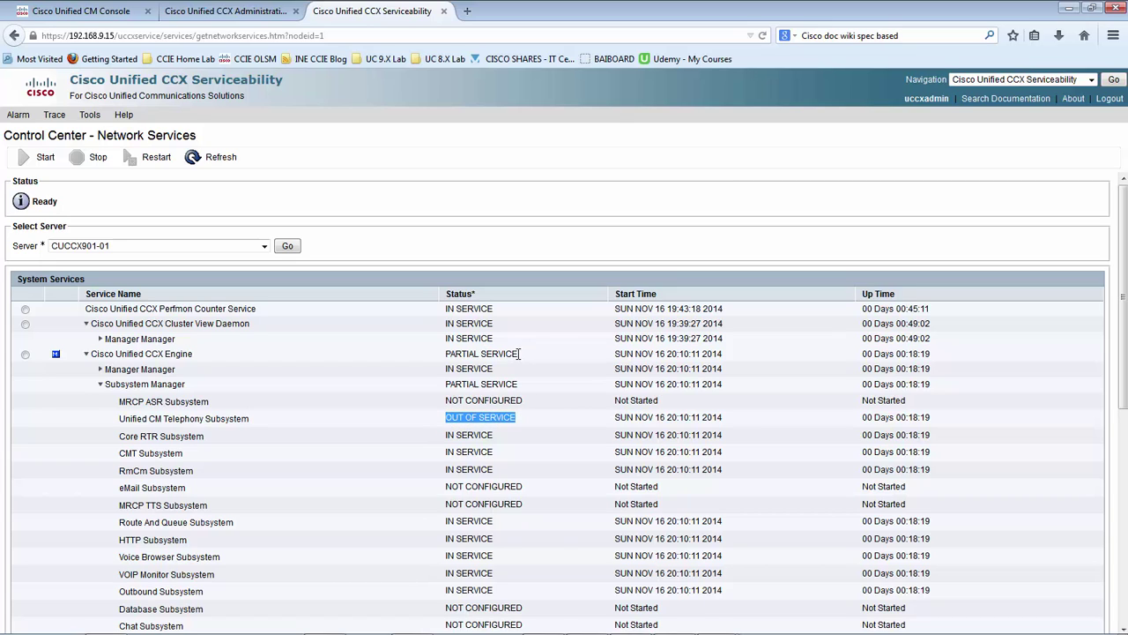
drag(519, 354, 447, 366)
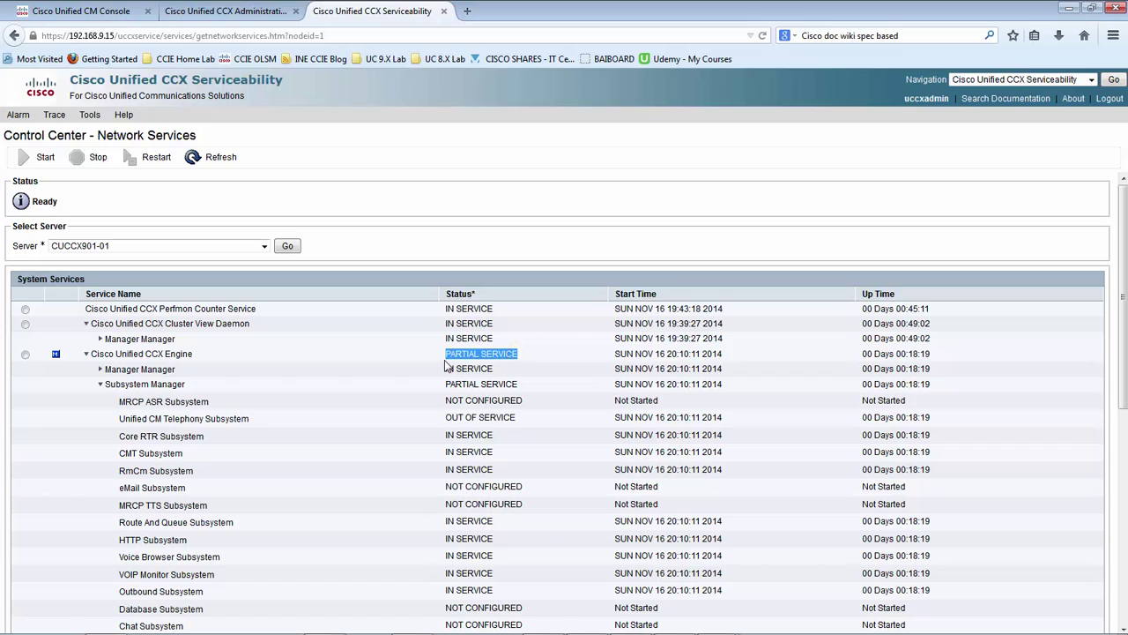
drag(445, 418, 515, 419)
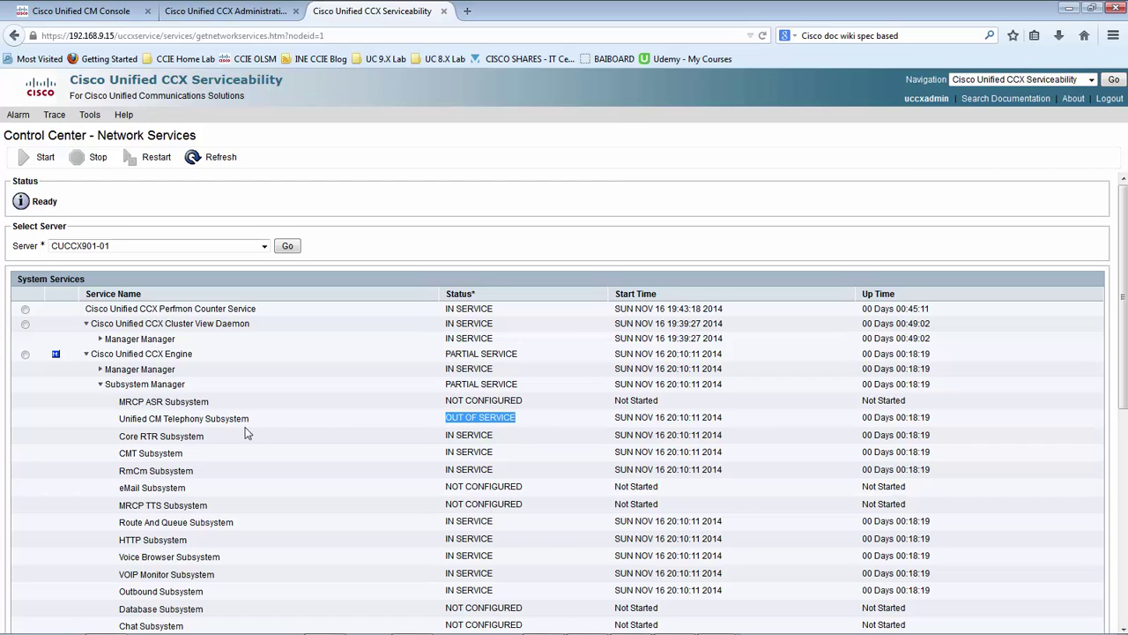
drag(254, 420, 120, 423)
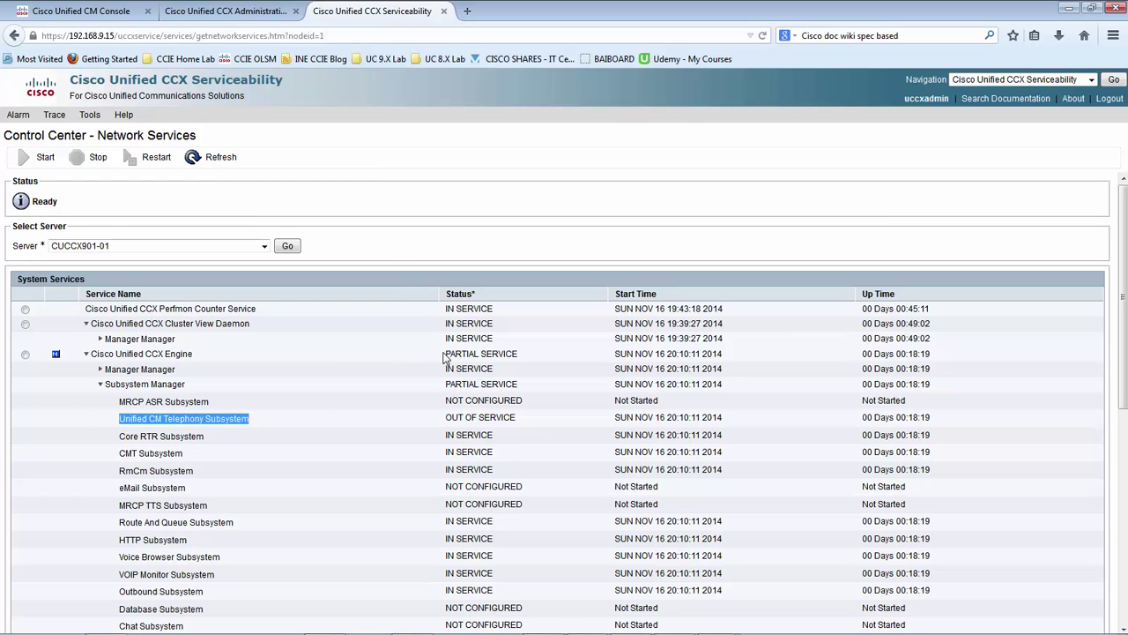
drag(445, 353, 520, 354)
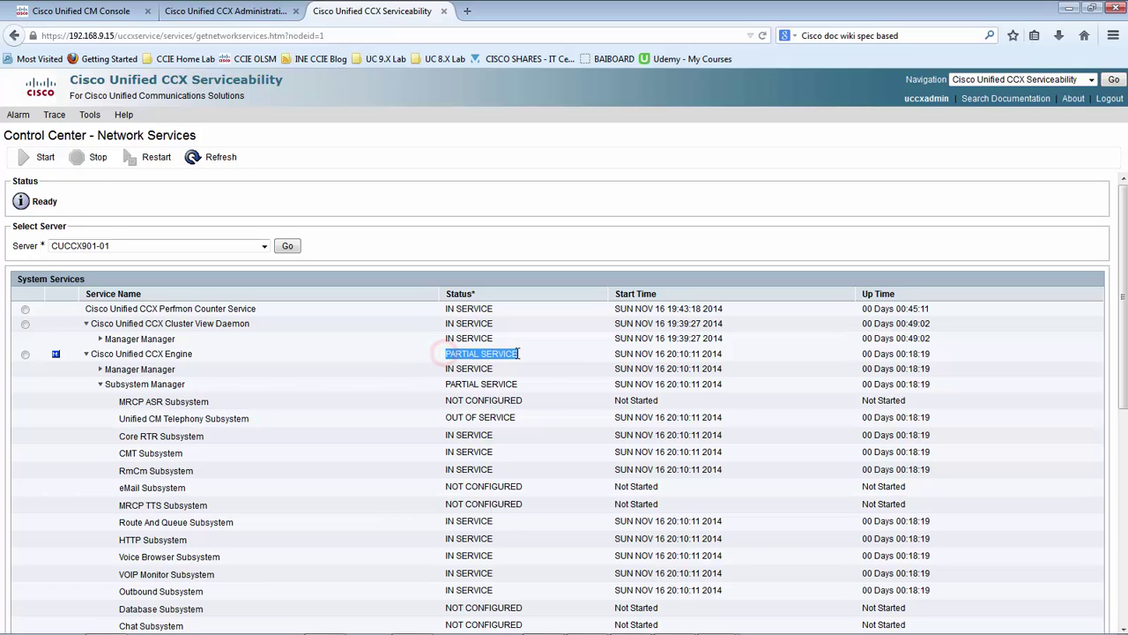
Return to Cisco Unified CCX Administration and review the AXL, Telephony and RmCm provider settings in the Cisco Unified CM configuration.
click(212, 14)
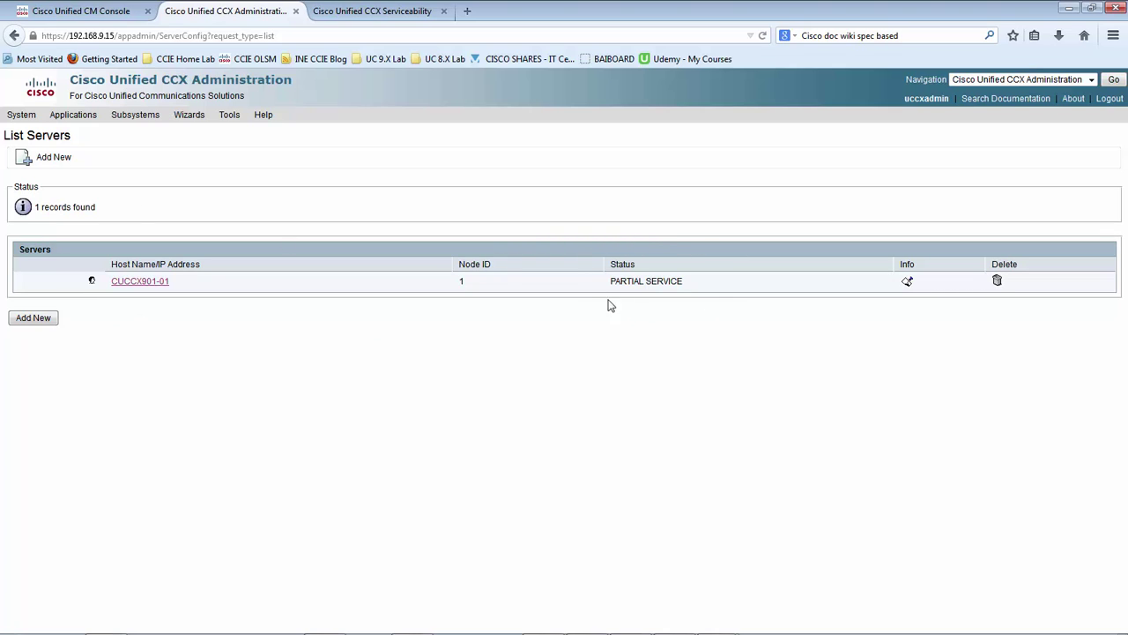
mouse_move(13, 119)
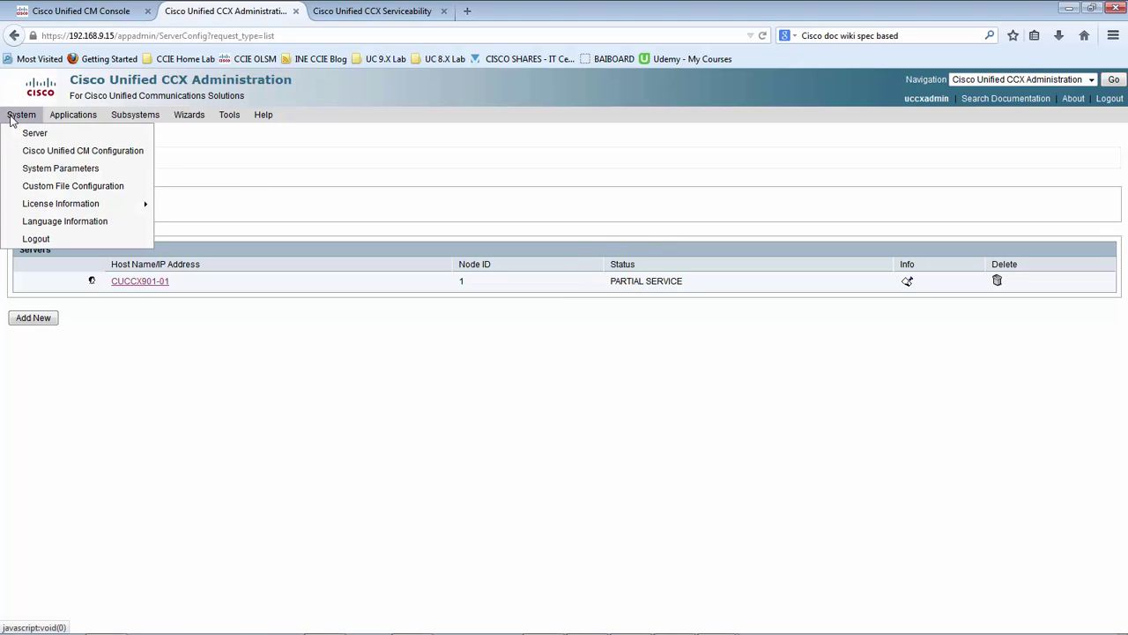
click(35, 154)
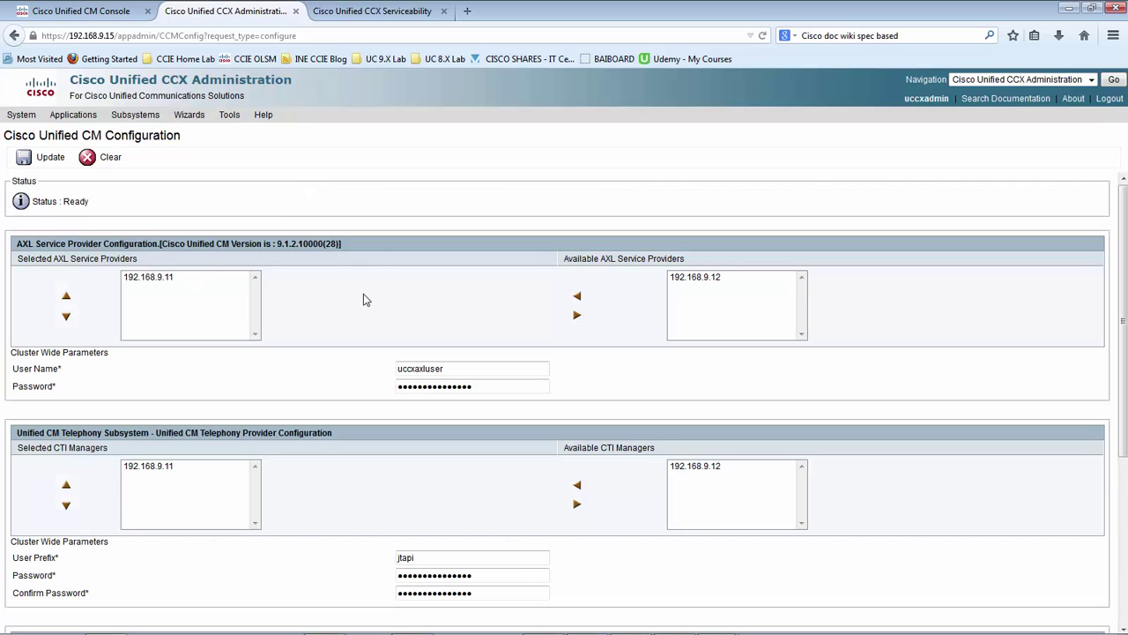
scroll(366, 300, down, 3)
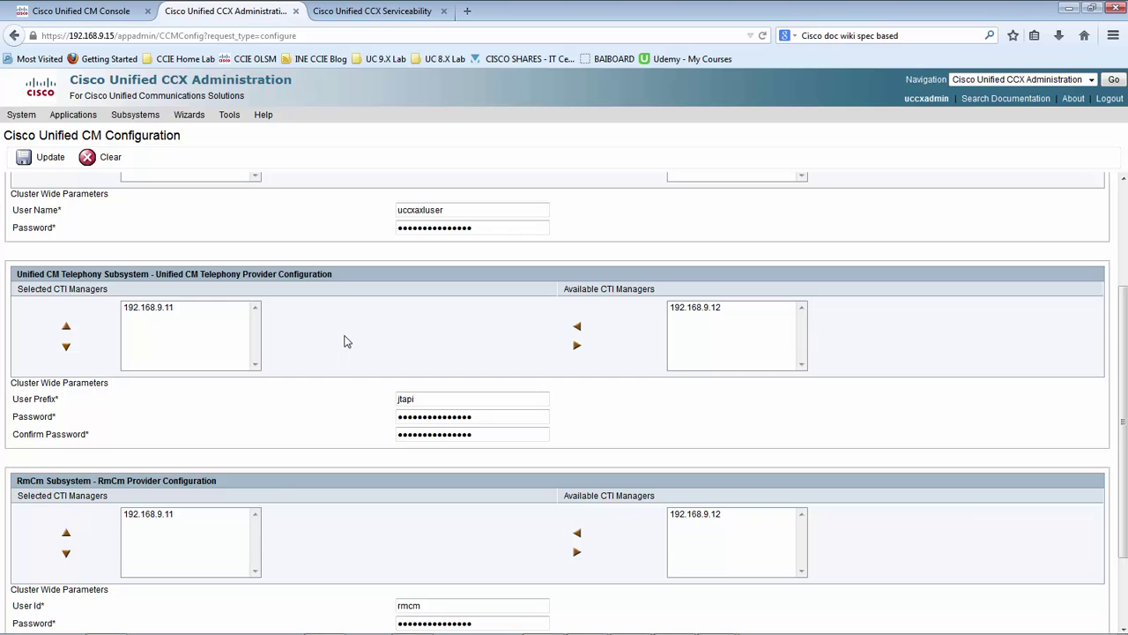
scroll(338, 397, up, 3)
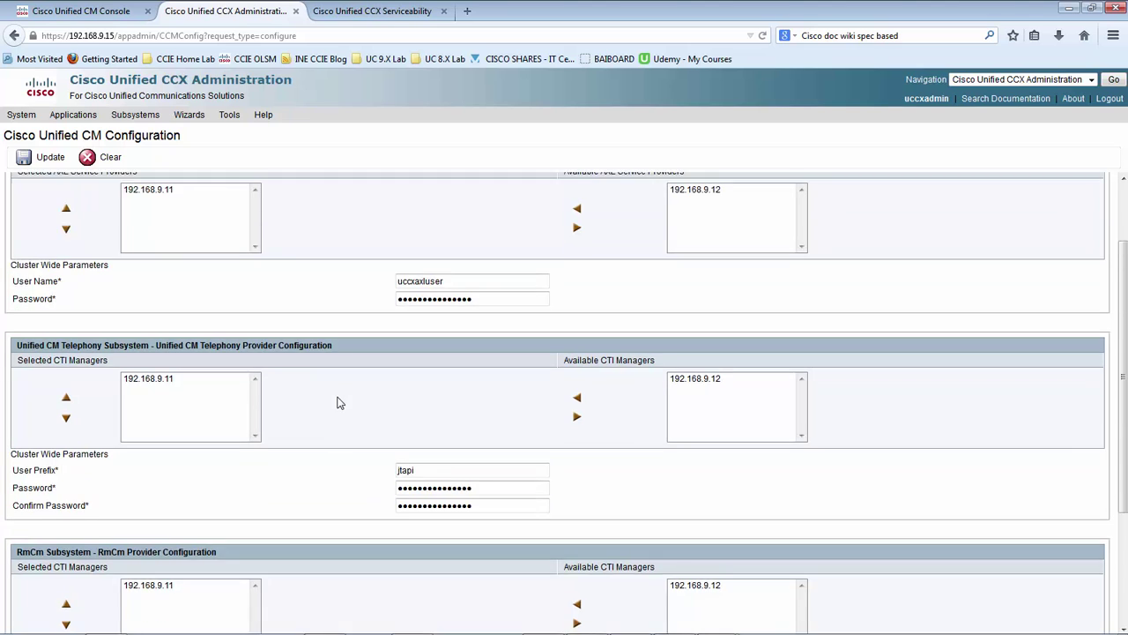
scroll(164, 459, down, 2)
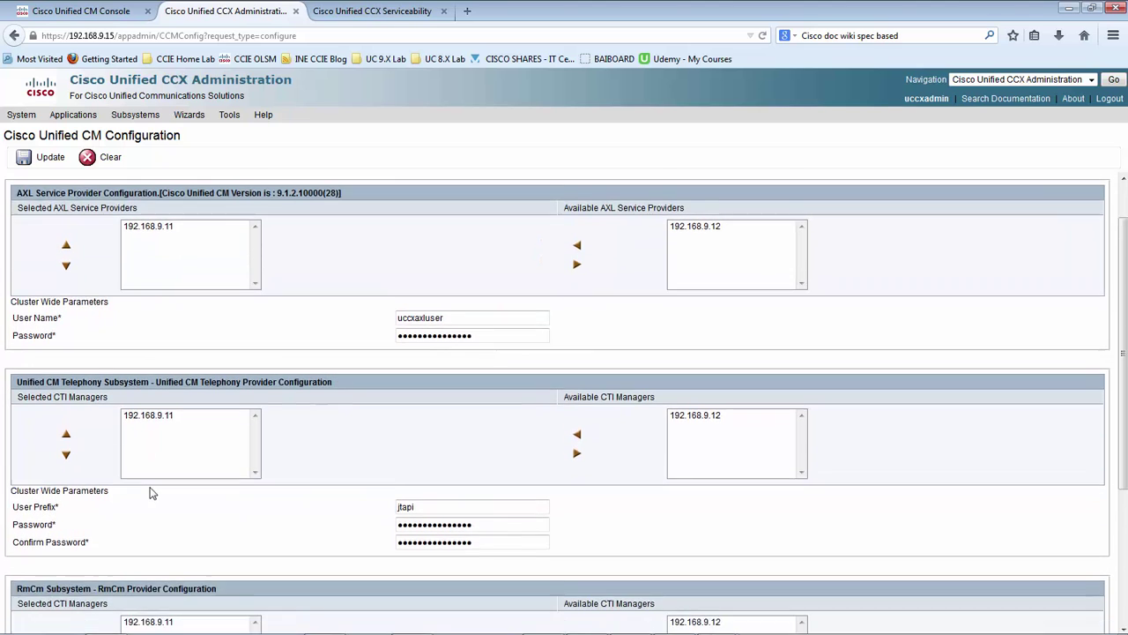
scroll(236, 377, up, 2)
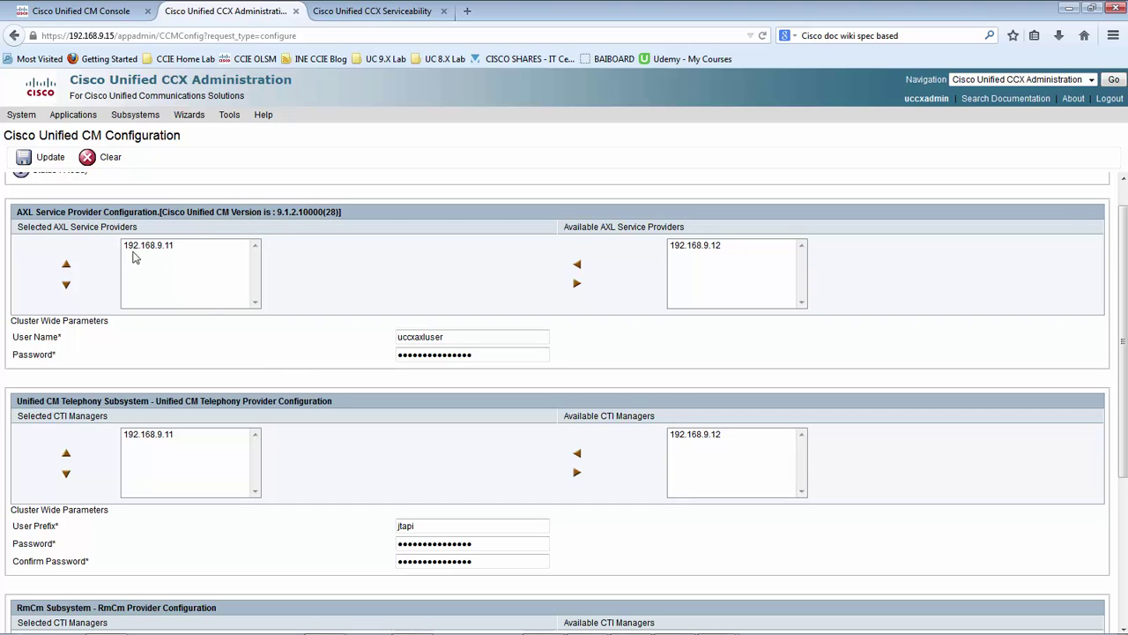
scroll(181, 338, down, 1)
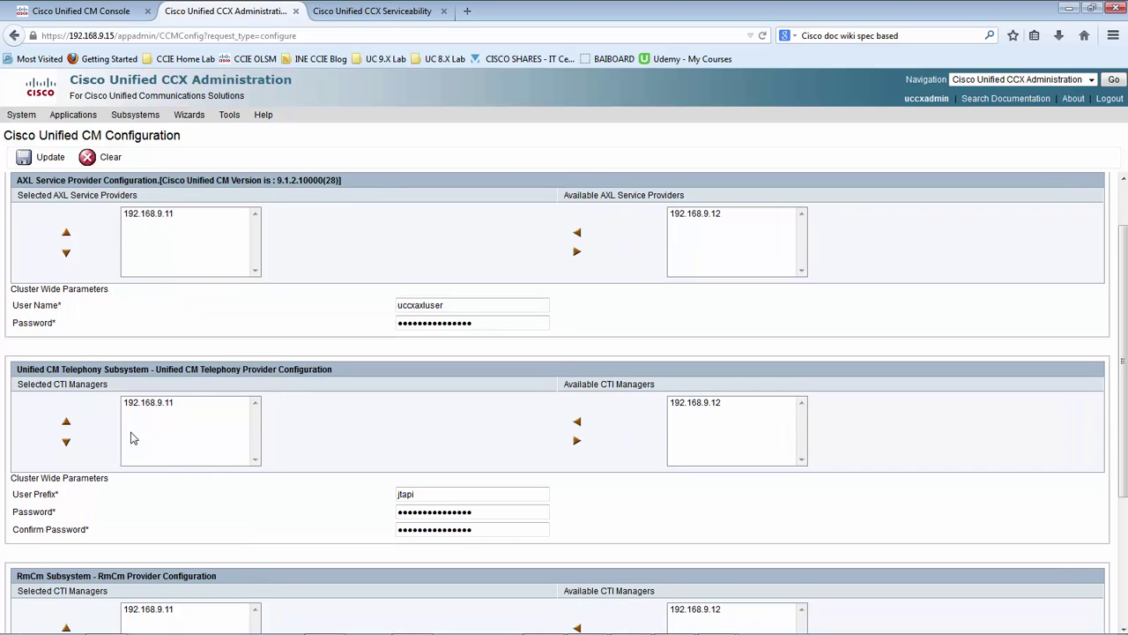
scroll(159, 437, down, 4)
scroll(221, 450, up, 3)
scroll(221, 450, up, 3)
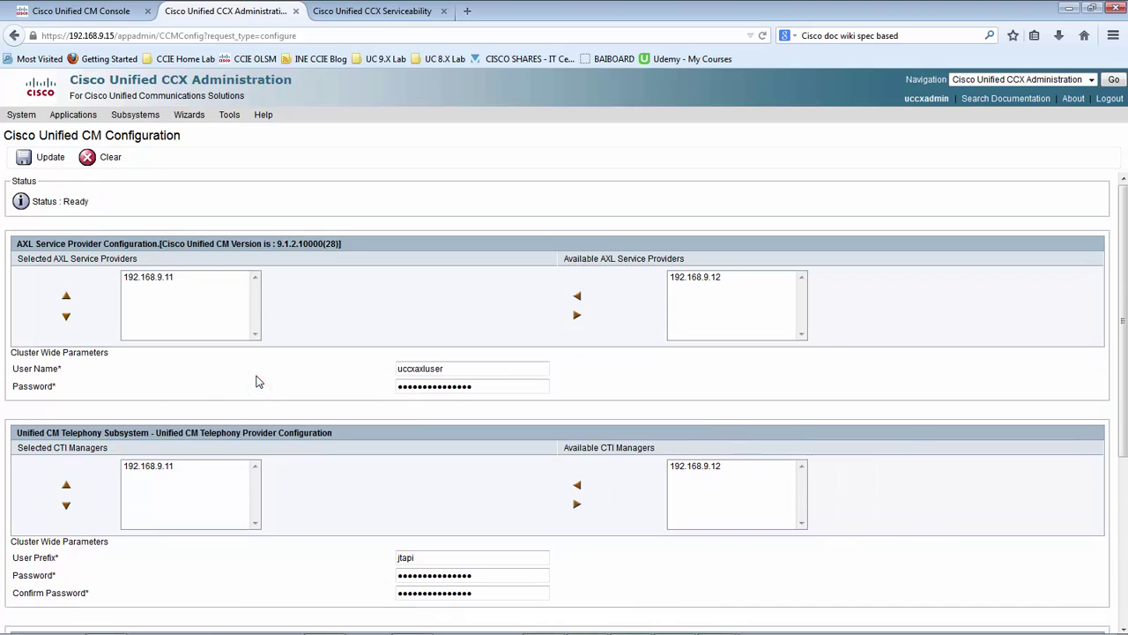
click(177, 278)
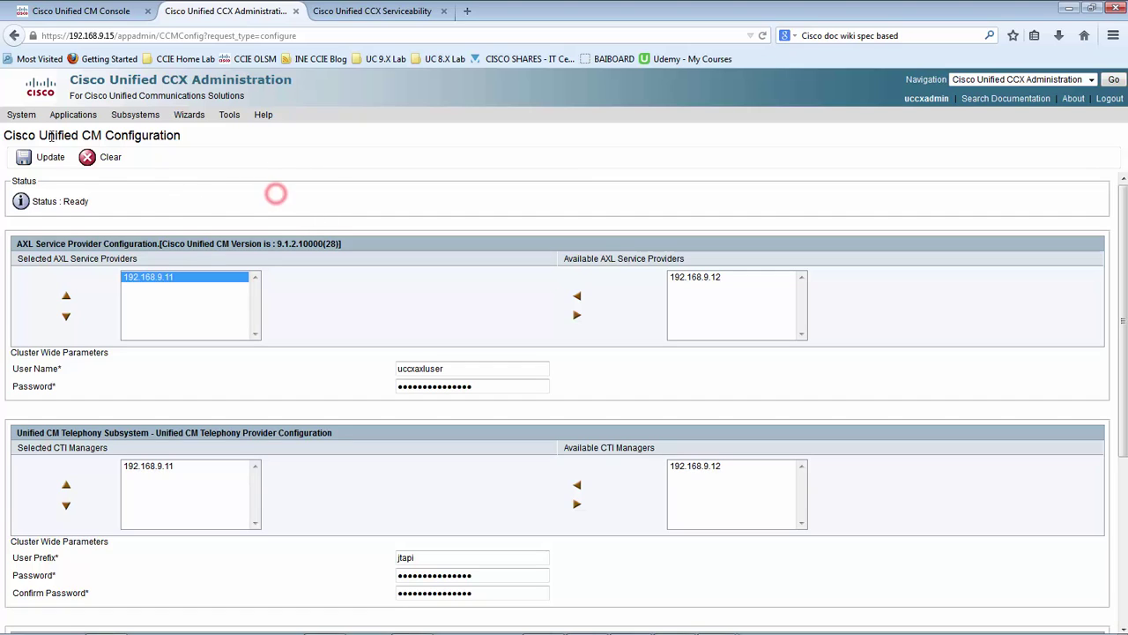
Open the System Parameters configuration page.
mouse_move(31, 124)
click(40, 168)
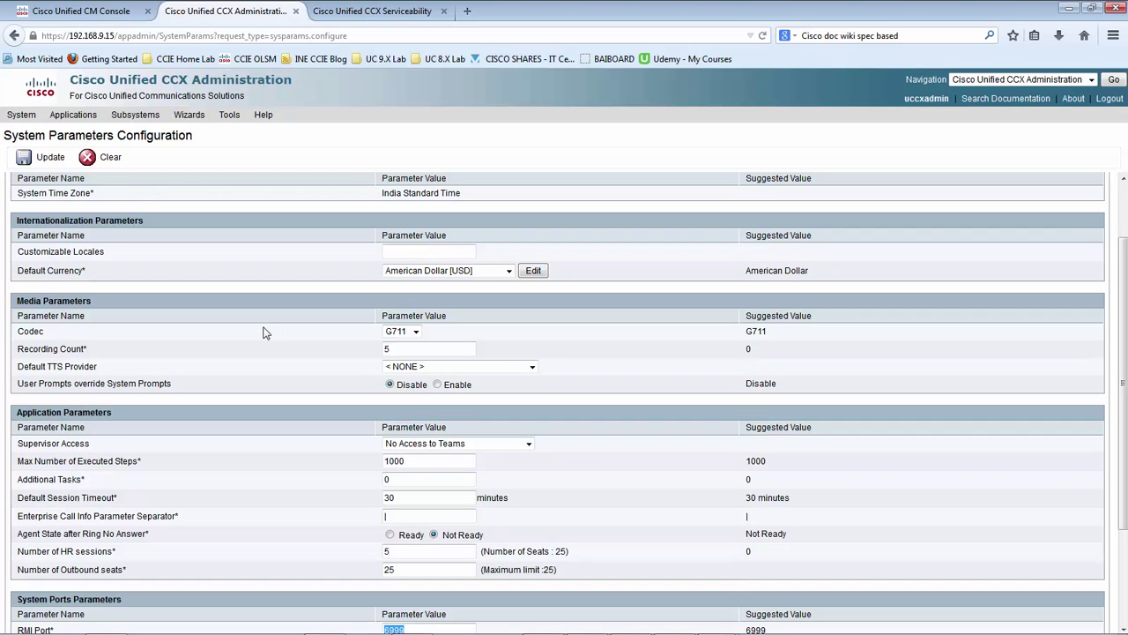
click(264, 333)
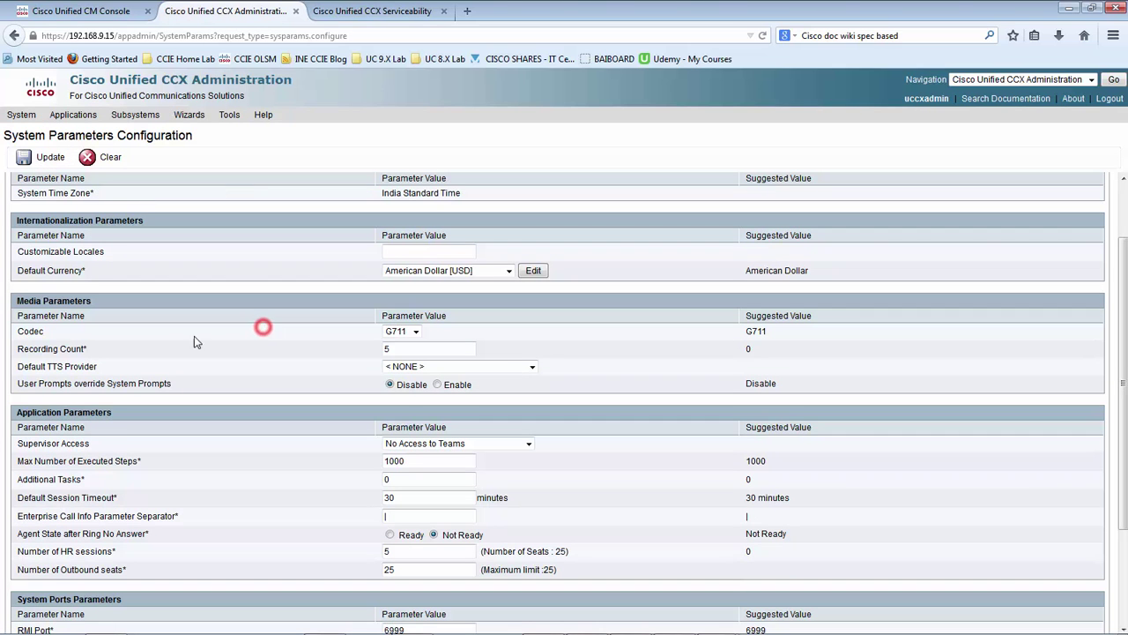
Examine the codec choices available under Media Parameters, leaving the selection as it is.
click(414, 333)
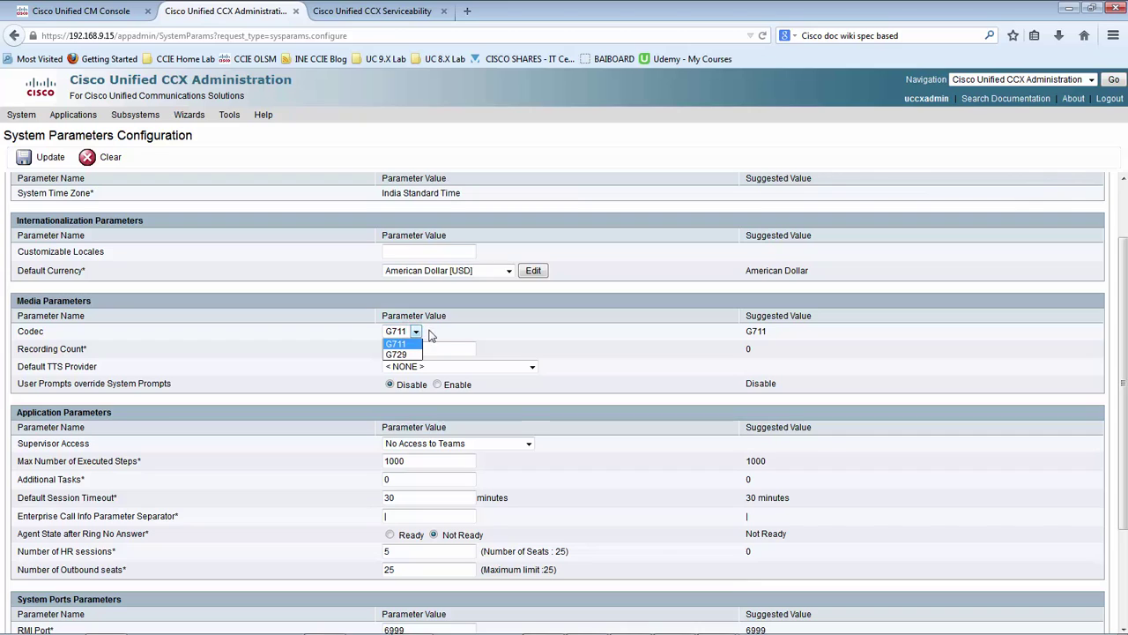
click(445, 335)
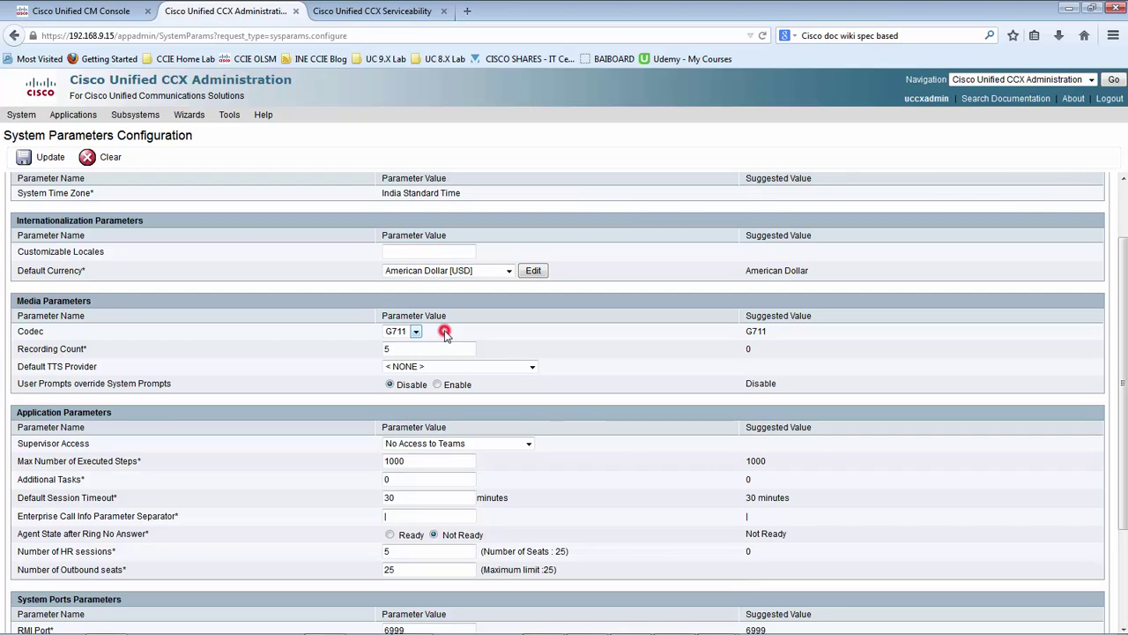
click(223, 334)
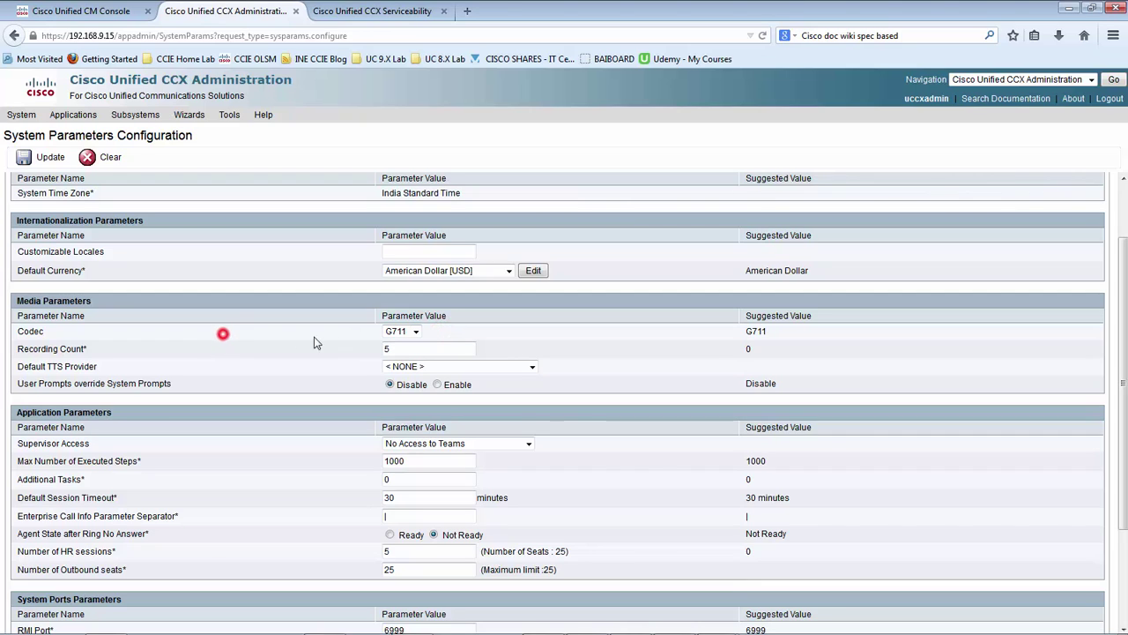
click(415, 333)
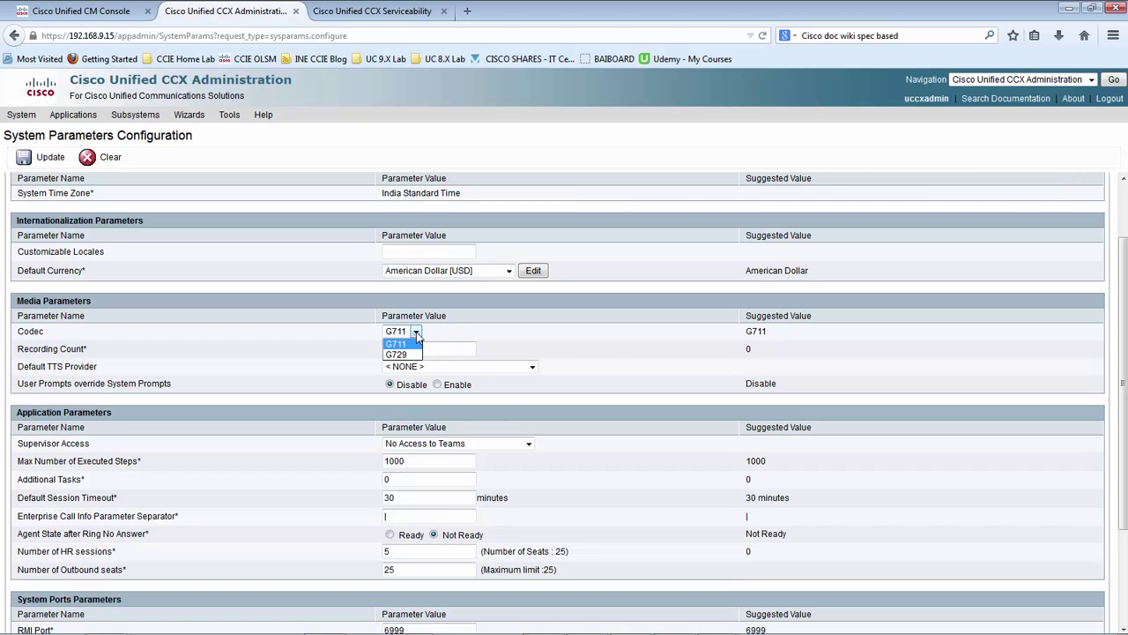
click(458, 331)
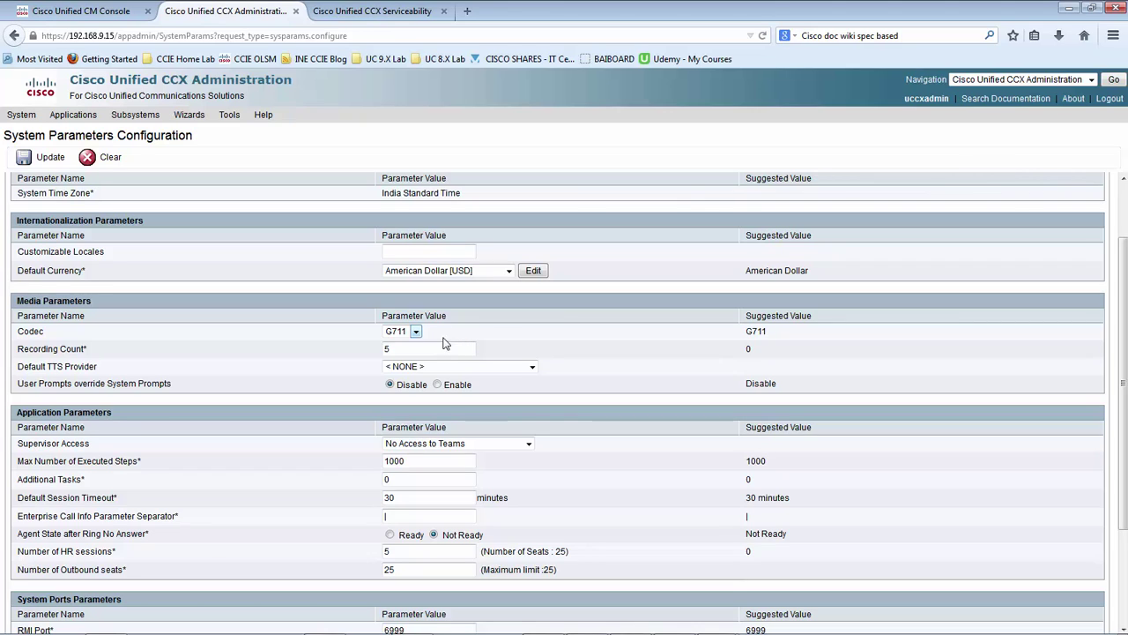
click(416, 332)
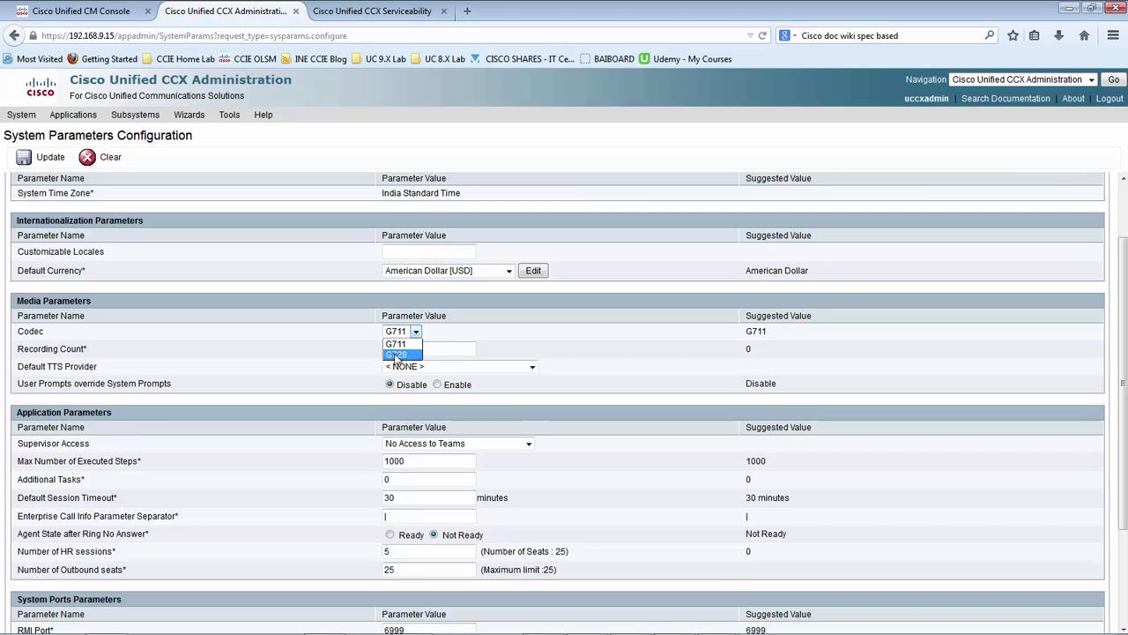
click(434, 331)
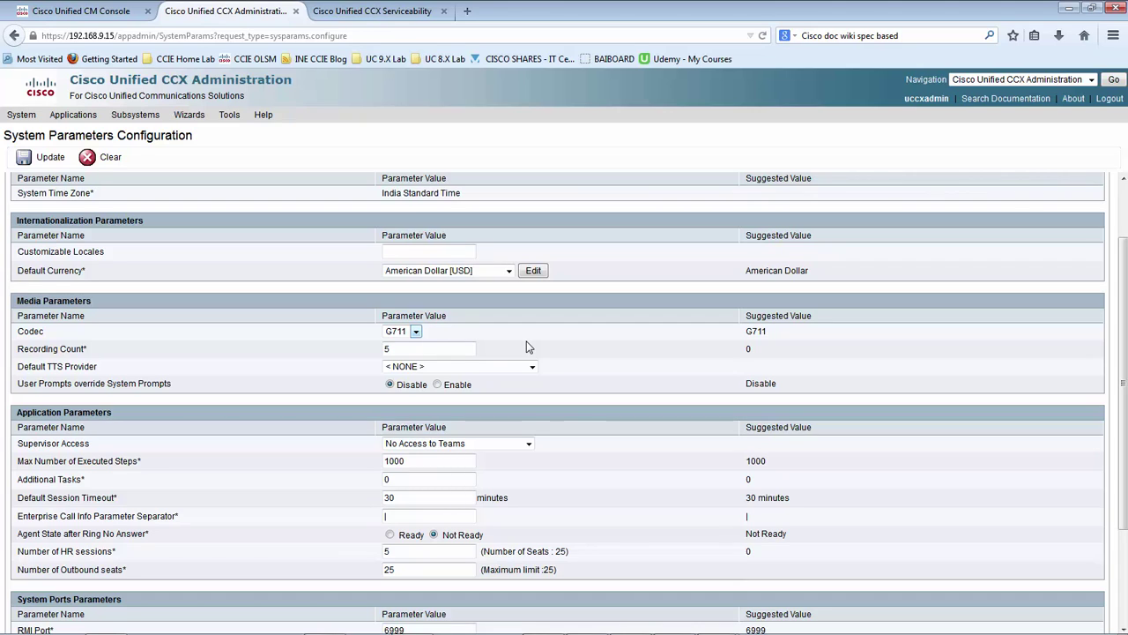
click(433, 333)
click(420, 332)
click(569, 339)
click(315, 340)
click(295, 337)
Set Supervisor Access in the Application Parameters to "Access to Supervisor's Teams only".
scroll(216, 372, down, 3)
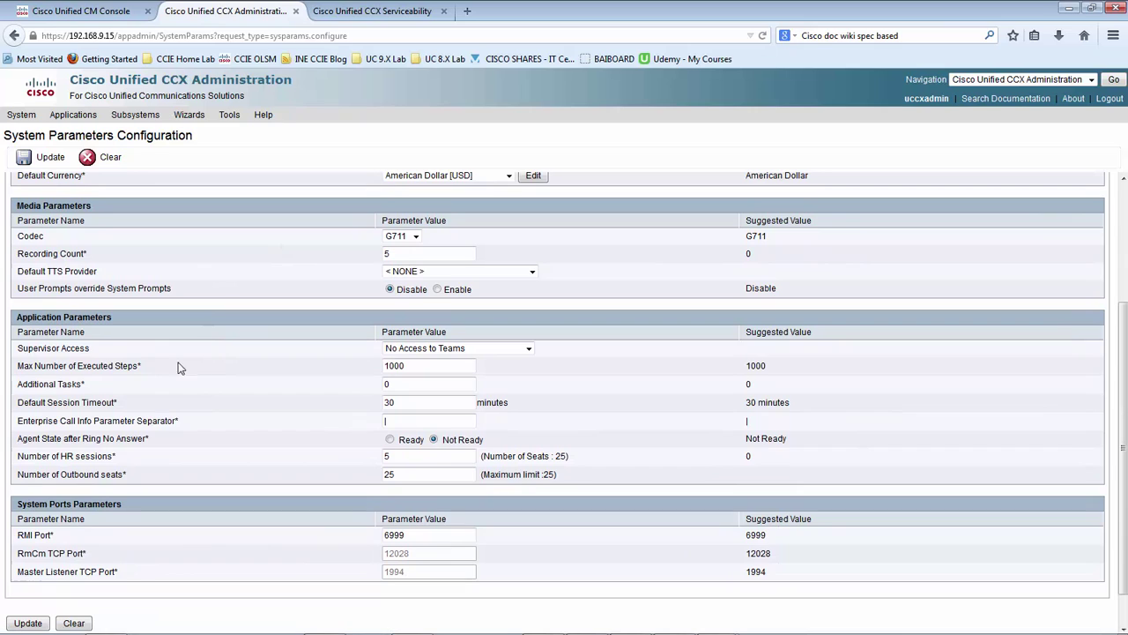
click(459, 349)
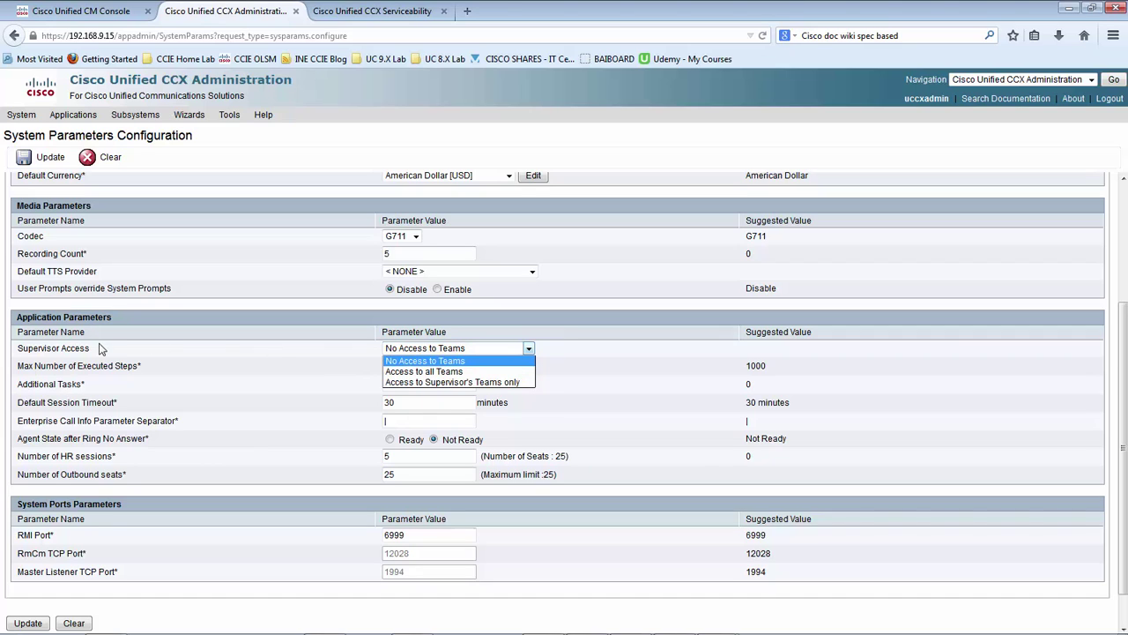
click(509, 385)
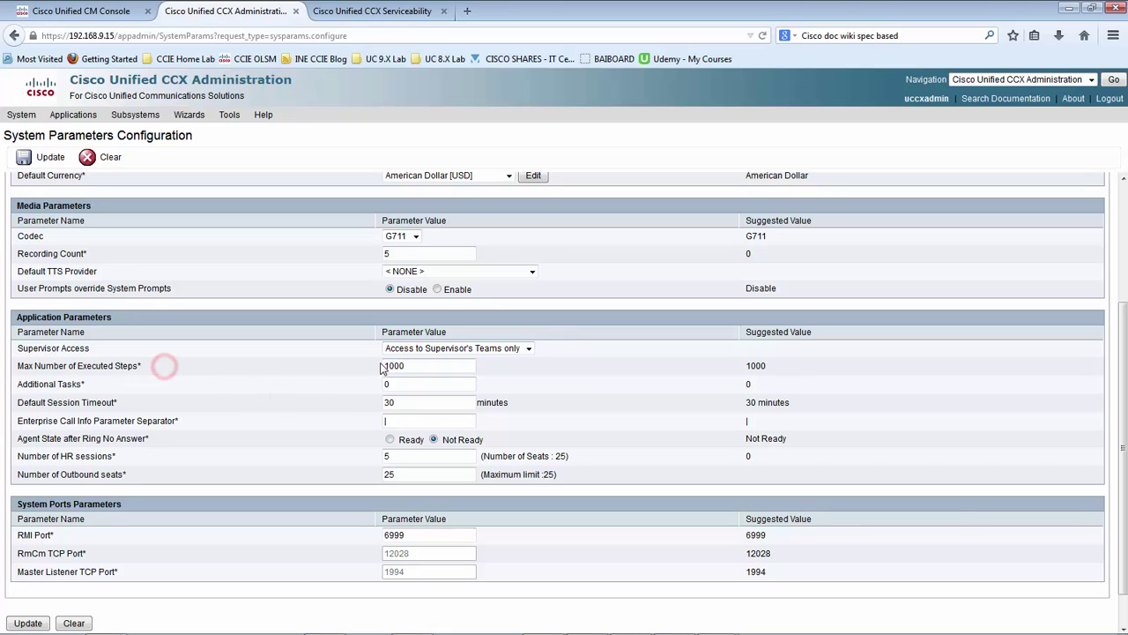
Review the maximum executed steps, additional tasks and default session timeout settings, plus the remaining Application and System Ports Parameters.
drag(412, 365, 361, 365)
click(317, 372)
drag(419, 371, 344, 382)
click(350, 382)
click(309, 389)
scroll(279, 406, down, 2)
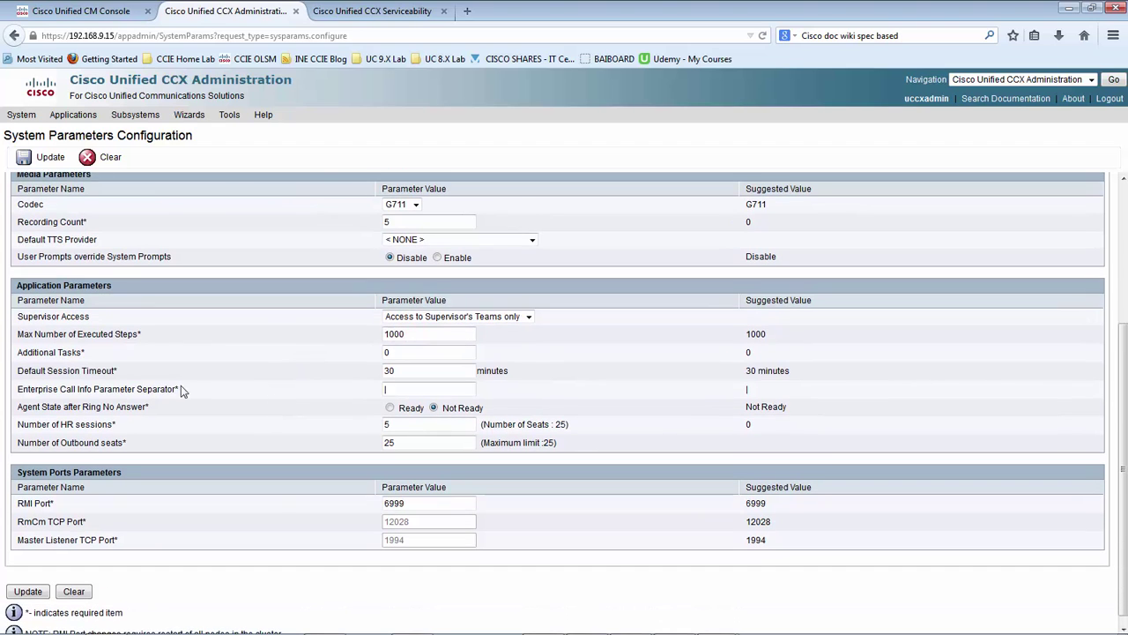
double_click(407, 370)
click(333, 372)
scroll(629, 259, down, 1)
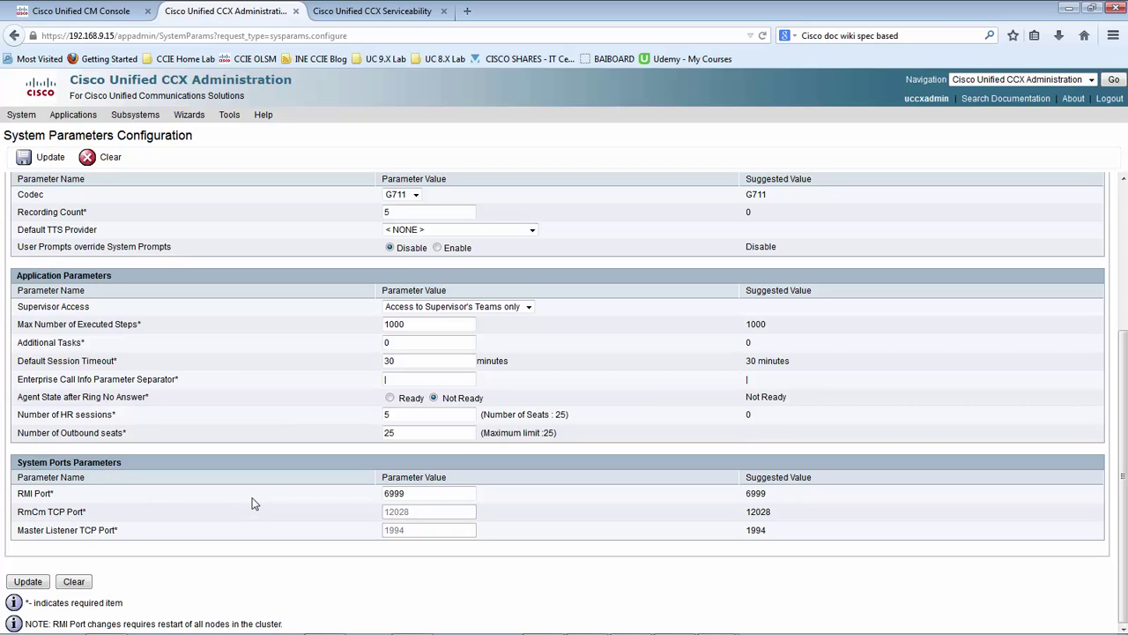
Open the Custom File Configuration page and examine its custom classpath and jar upload options.
mouse_move(21, 115)
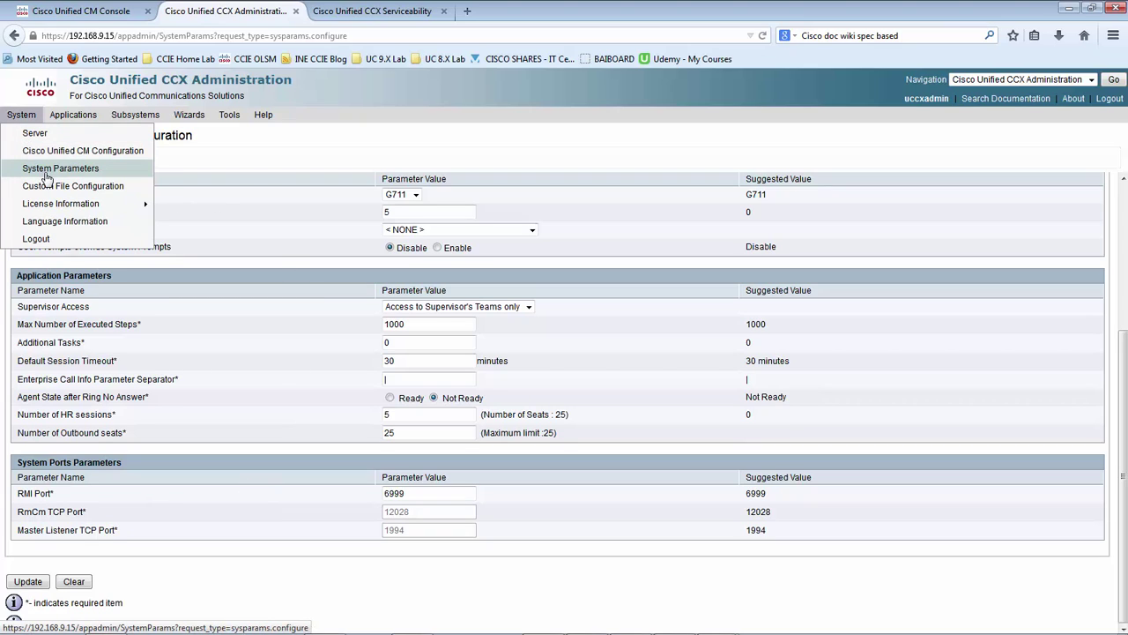
click(78, 187)
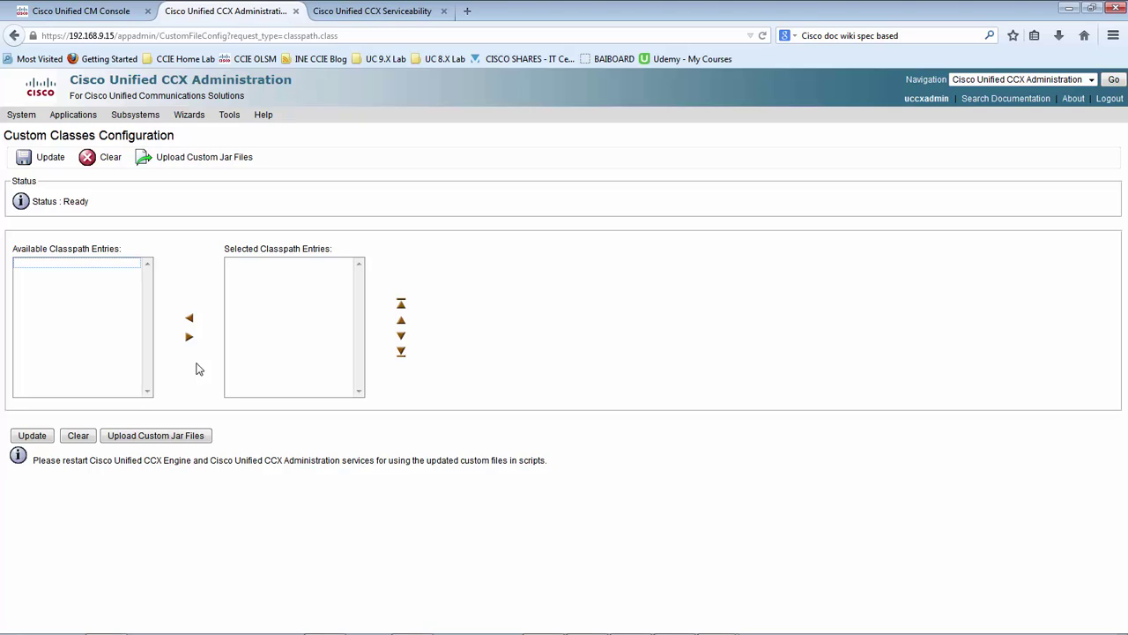
click(186, 193)
click(186, 204)
Display the cumulative license information for the system.
mouse_move(22, 118)
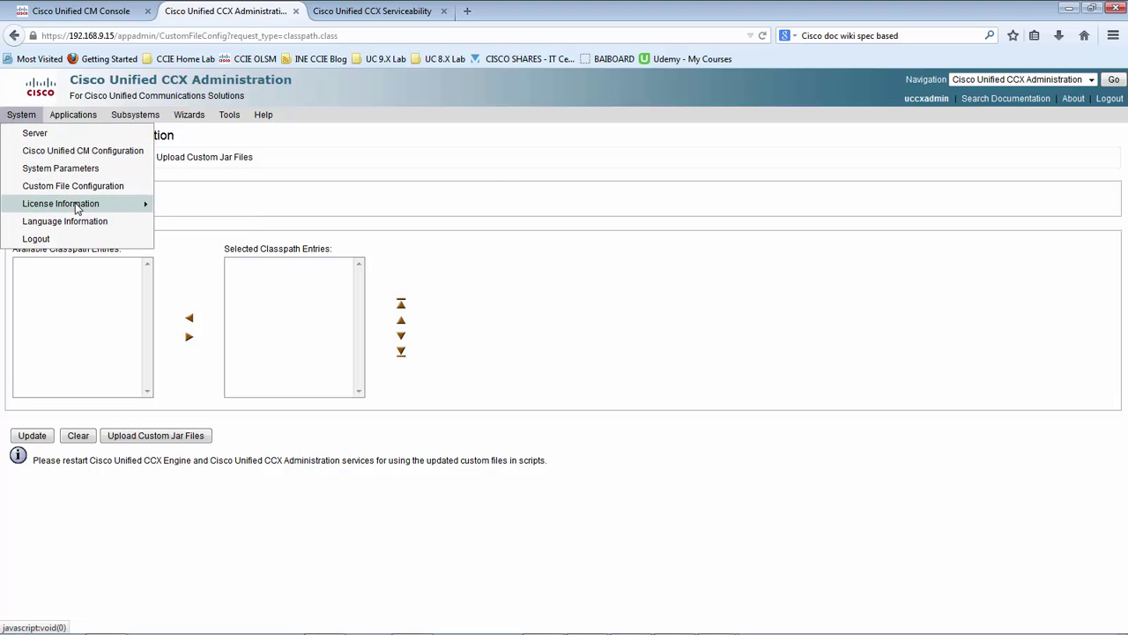
mouse_move(78, 208)
click(184, 224)
click(273, 240)
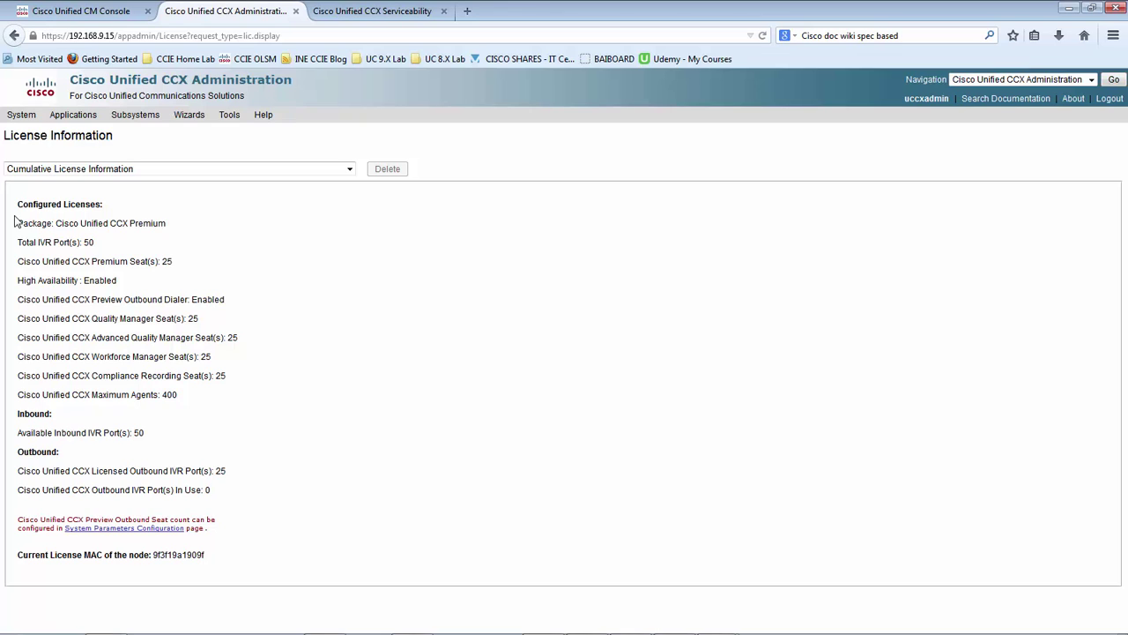
Examine the configured licenses, including the High Availability entry, seat licenses and the node's current license MAC.
click(383, 267)
drag(126, 283, 239, 396)
click(318, 367)
drag(135, 281, 29, 283)
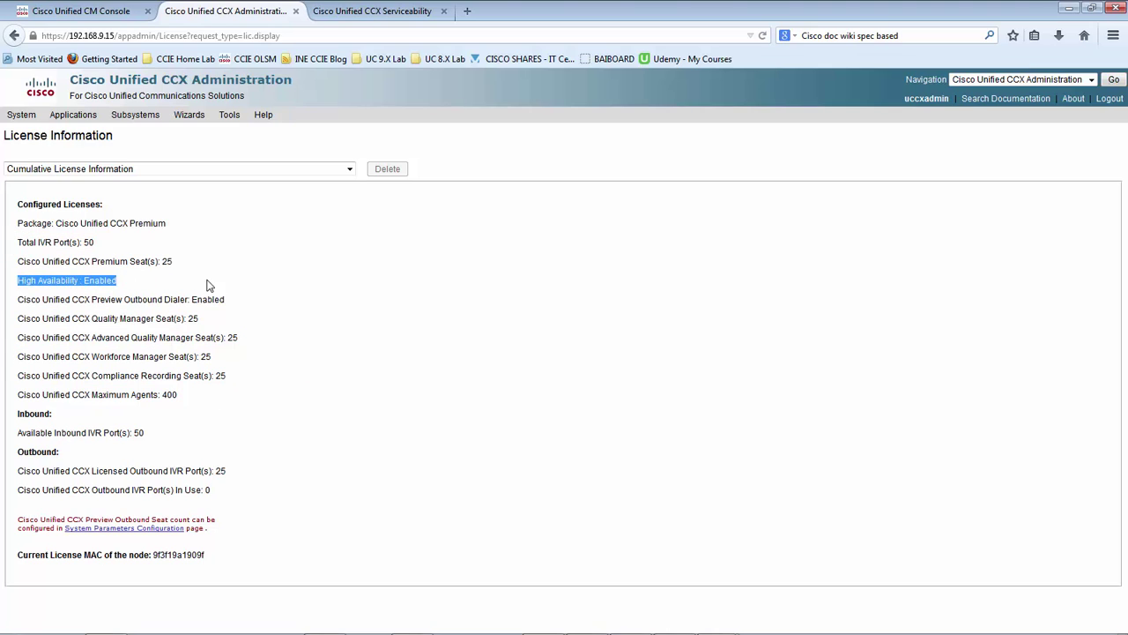
click(365, 411)
drag(219, 555, 153, 559)
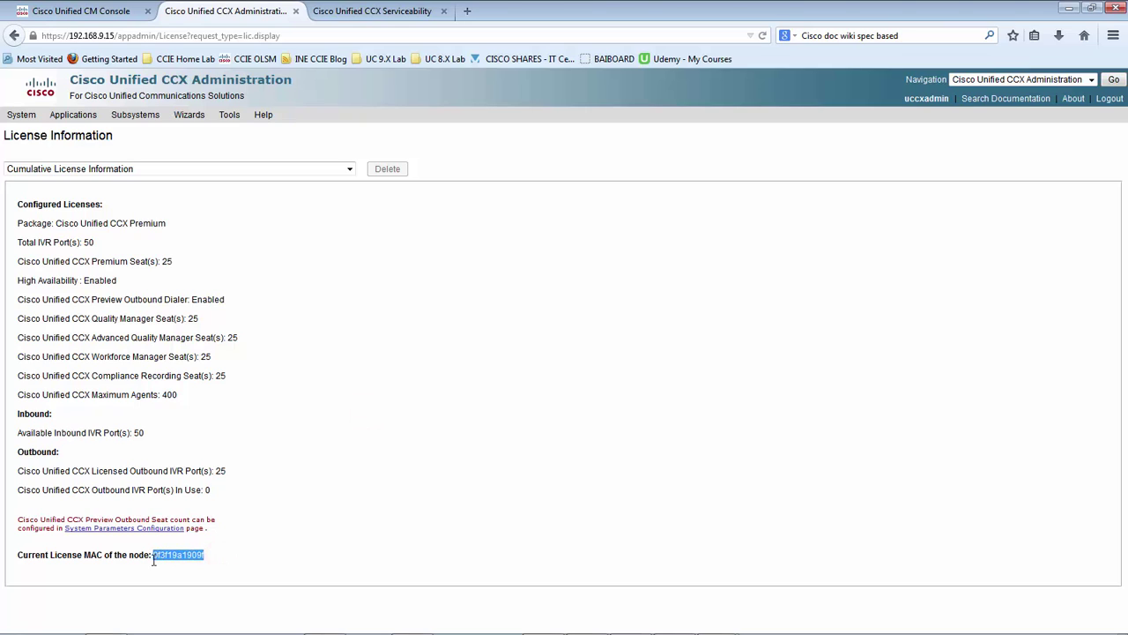
click(276, 537)
Open the Cisco Unified CM Telephony Provider page and review its primary provider, secondary provider and user prefix.
mouse_move(21, 119)
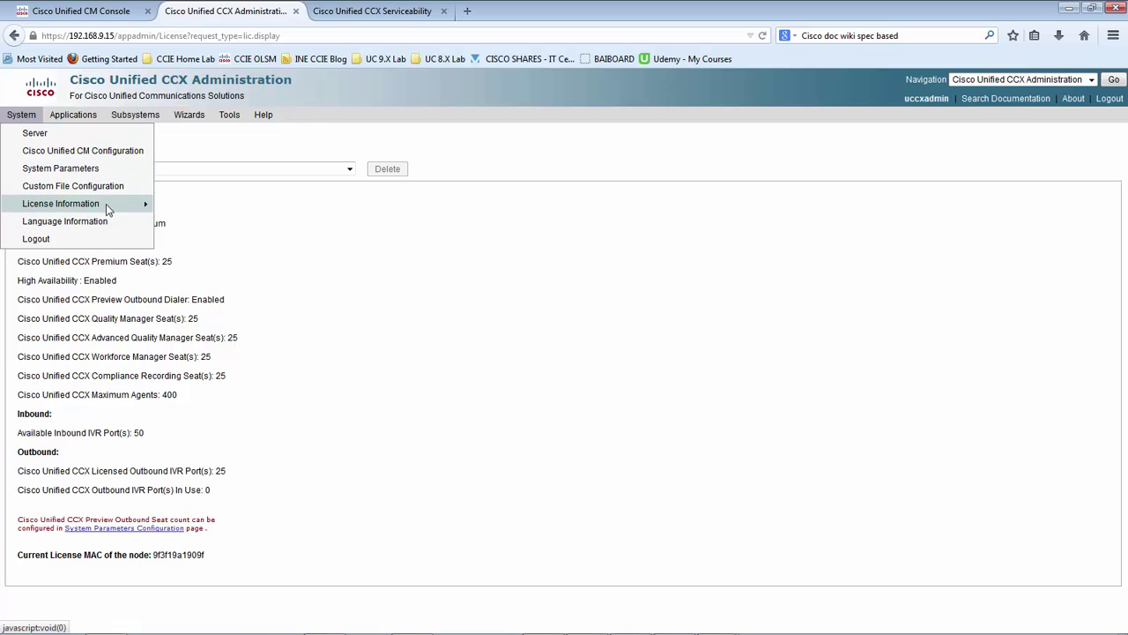
mouse_move(110, 206)
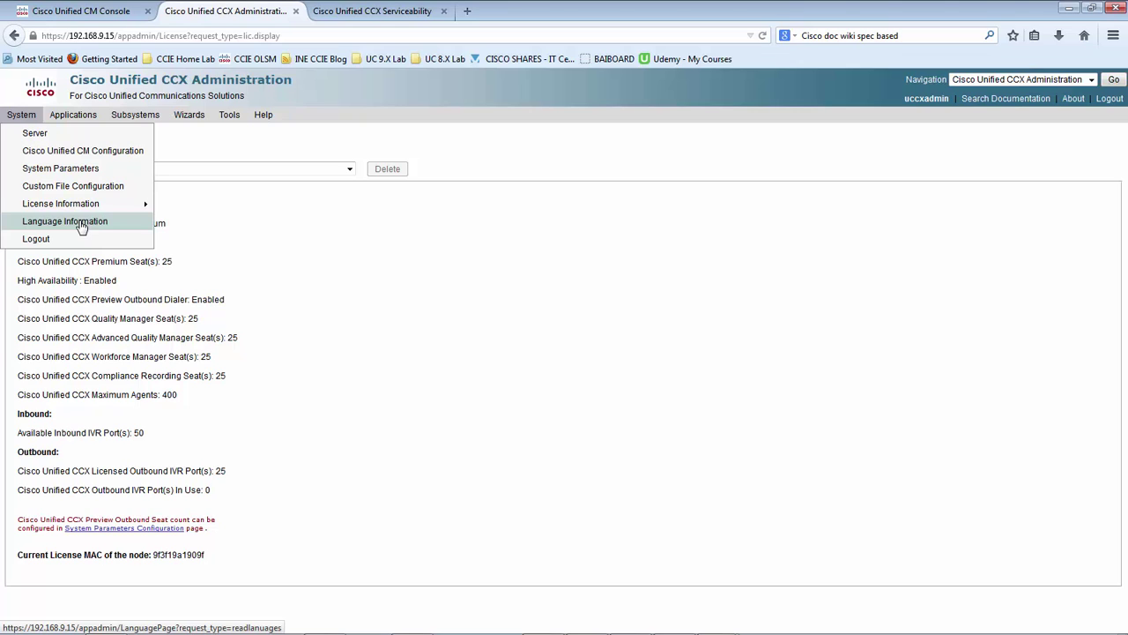
mouse_move(72, 117)
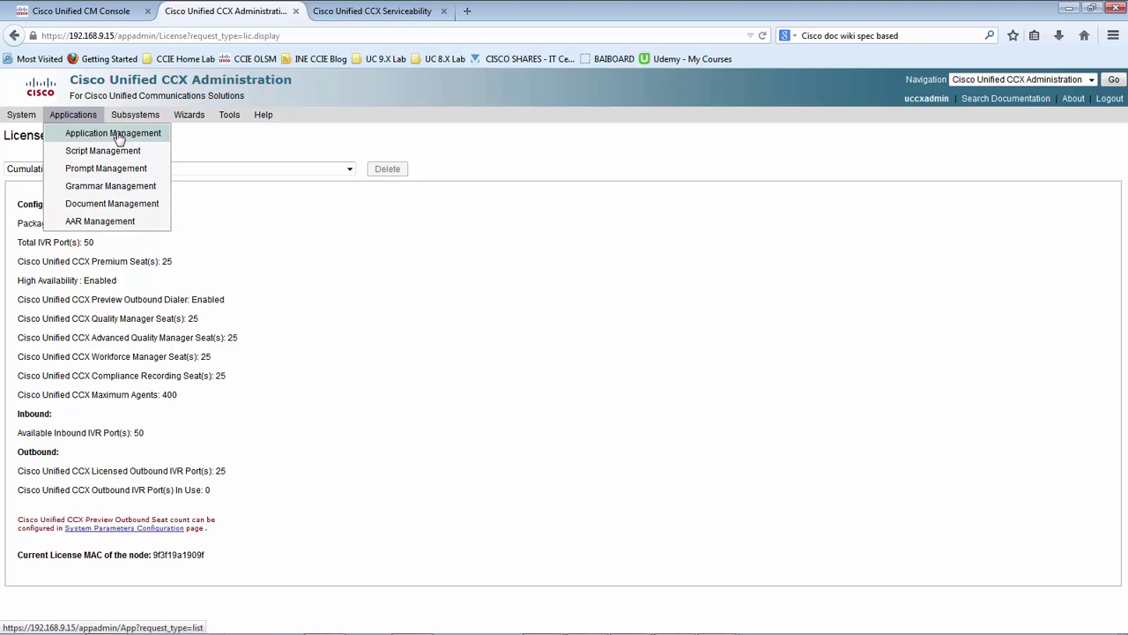
mouse_move(137, 122)
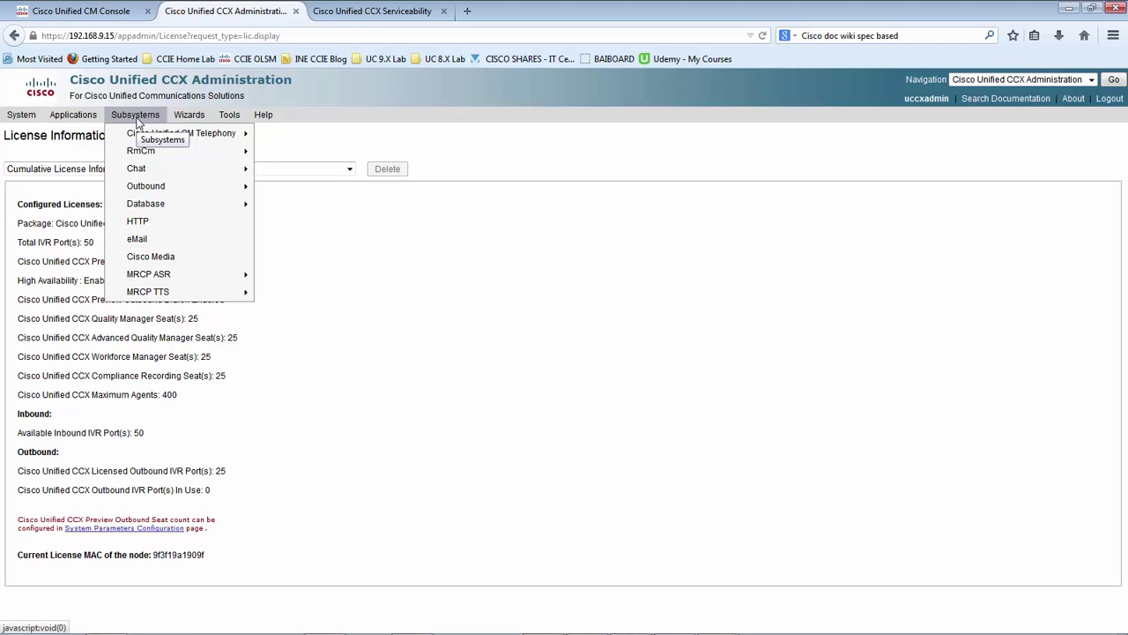
mouse_move(161, 139)
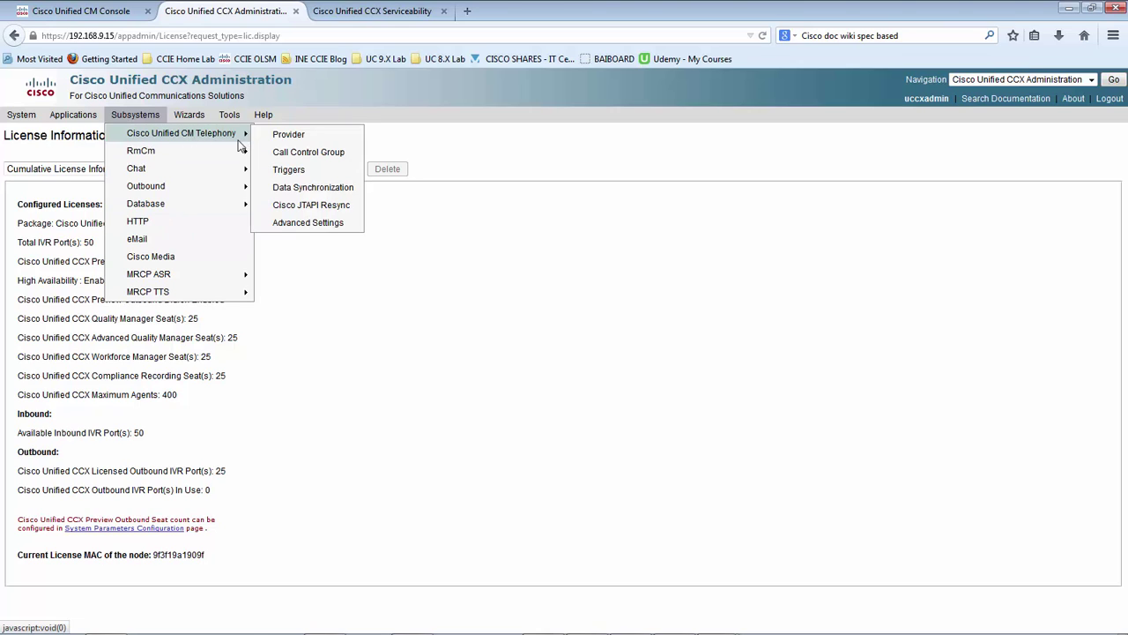
click(280, 136)
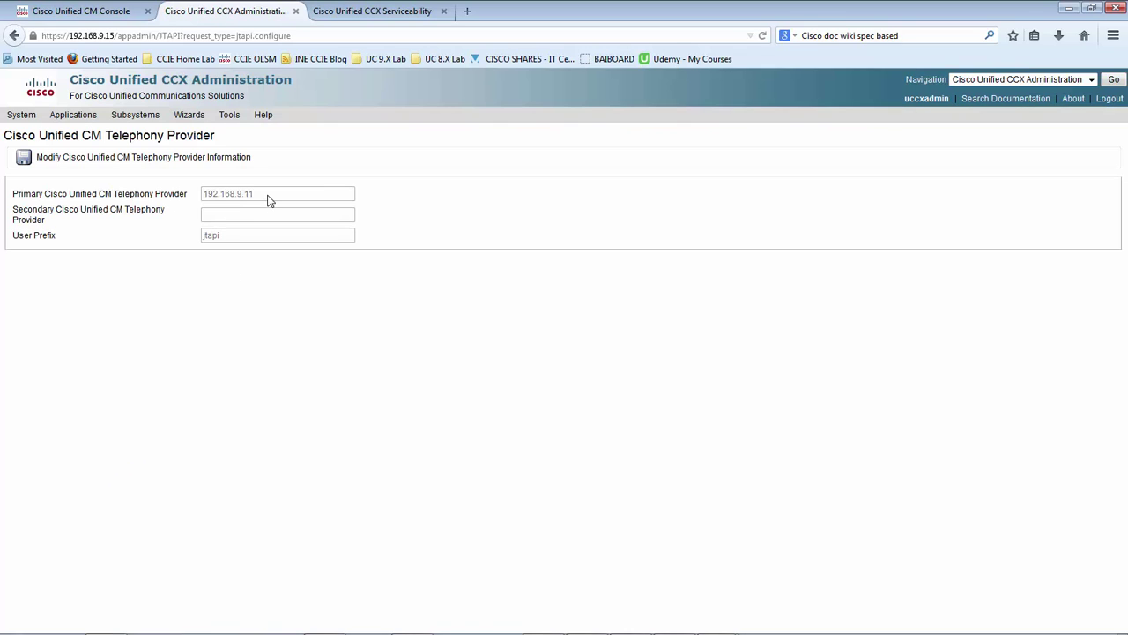
mouse_move(7, 115)
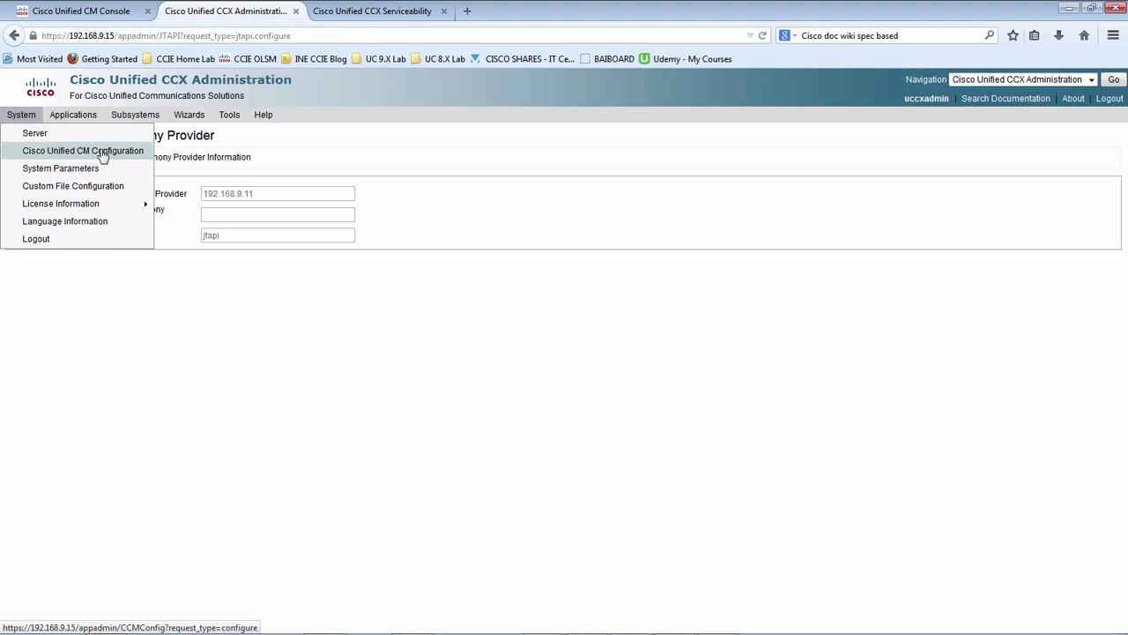
click(111, 309)
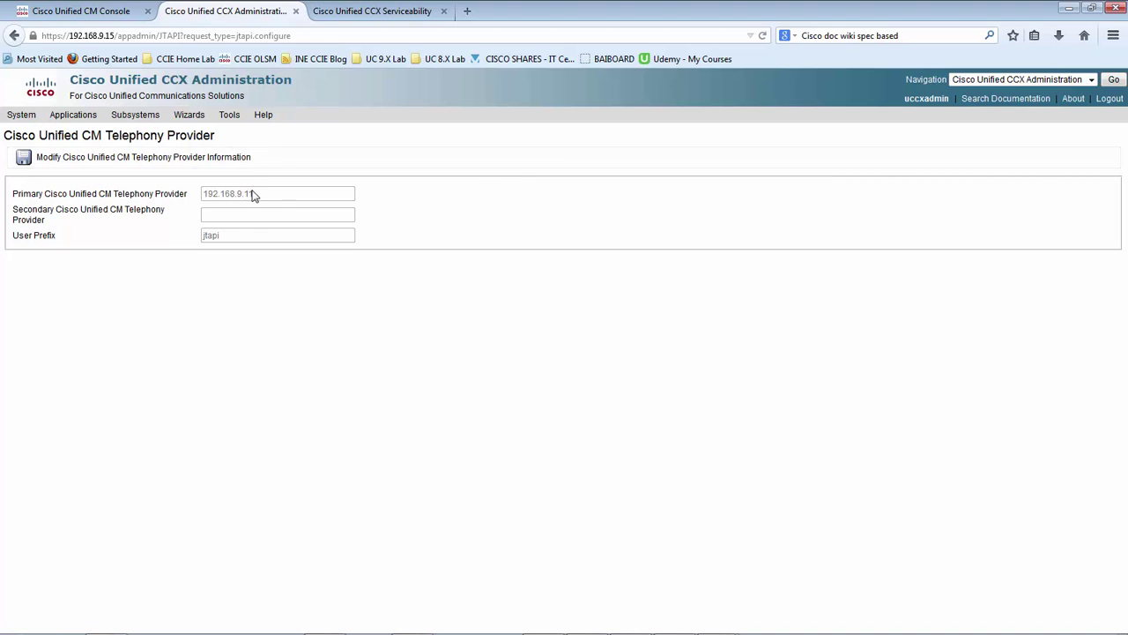
click(231, 244)
click(202, 286)
Open the Agent Based Routing Settings of the RmCm subsystem.
mouse_move(183, 137)
mouse_move(155, 154)
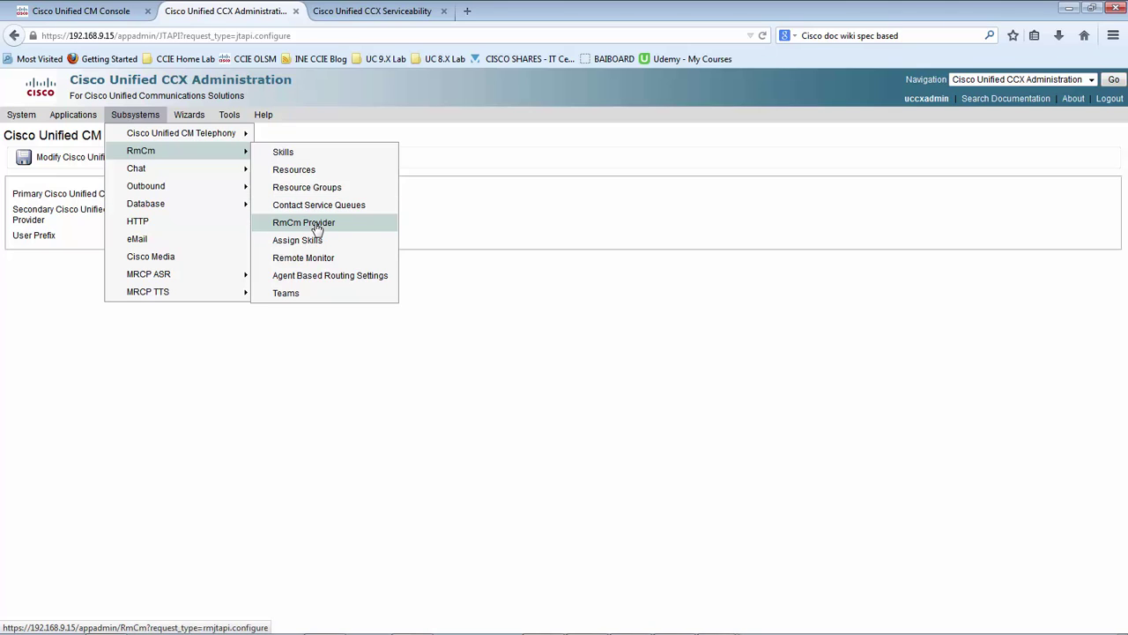
mouse_move(213, 134)
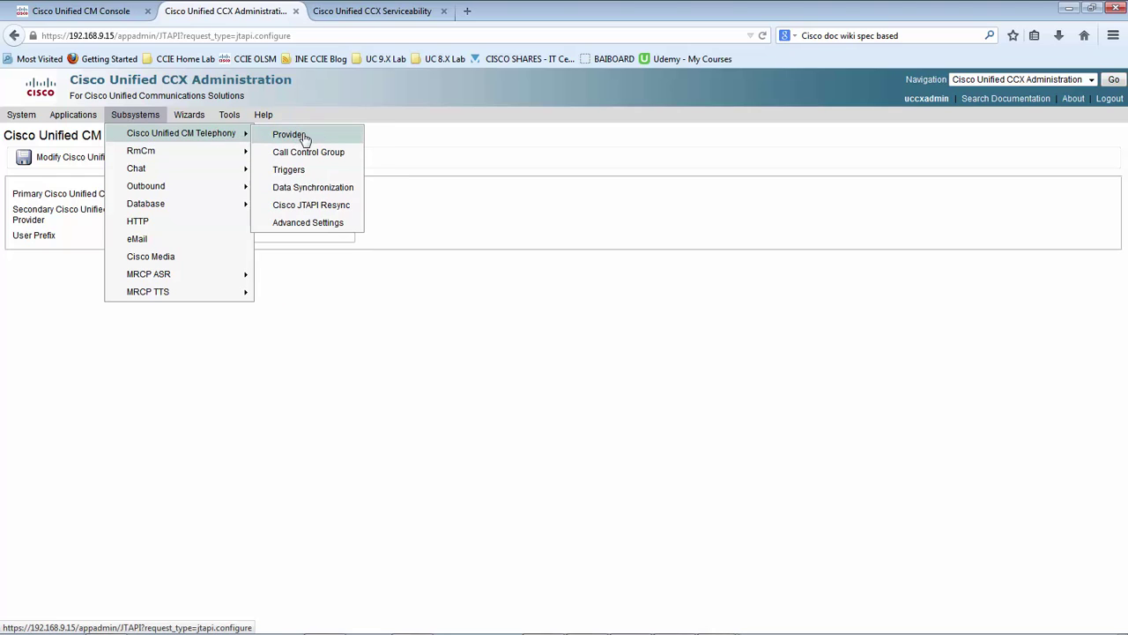
mouse_move(208, 155)
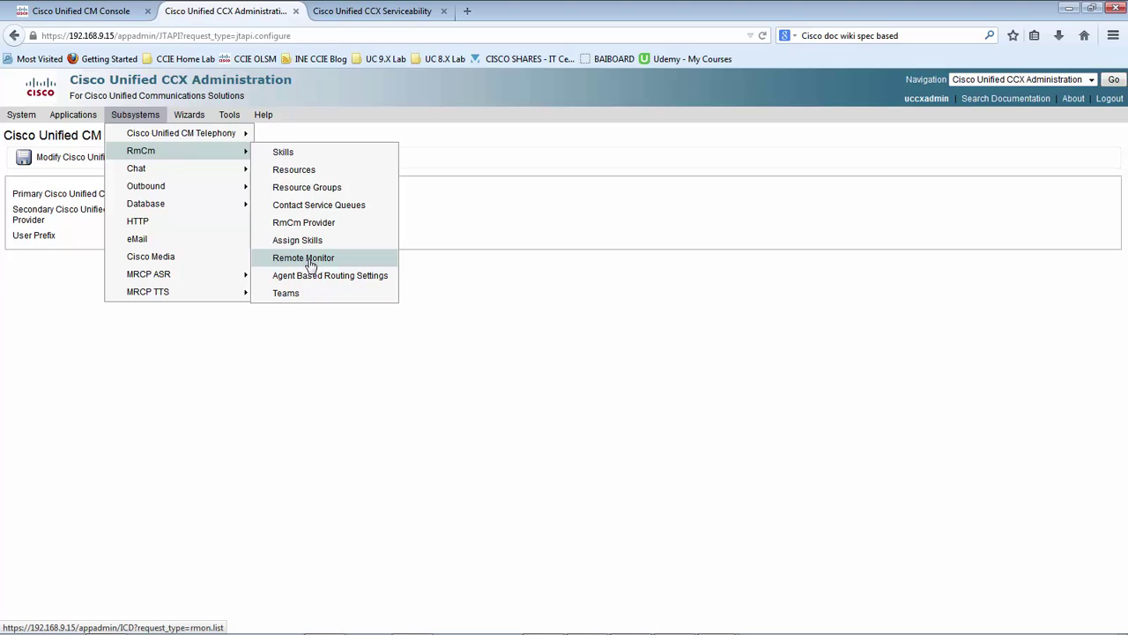
click(333, 275)
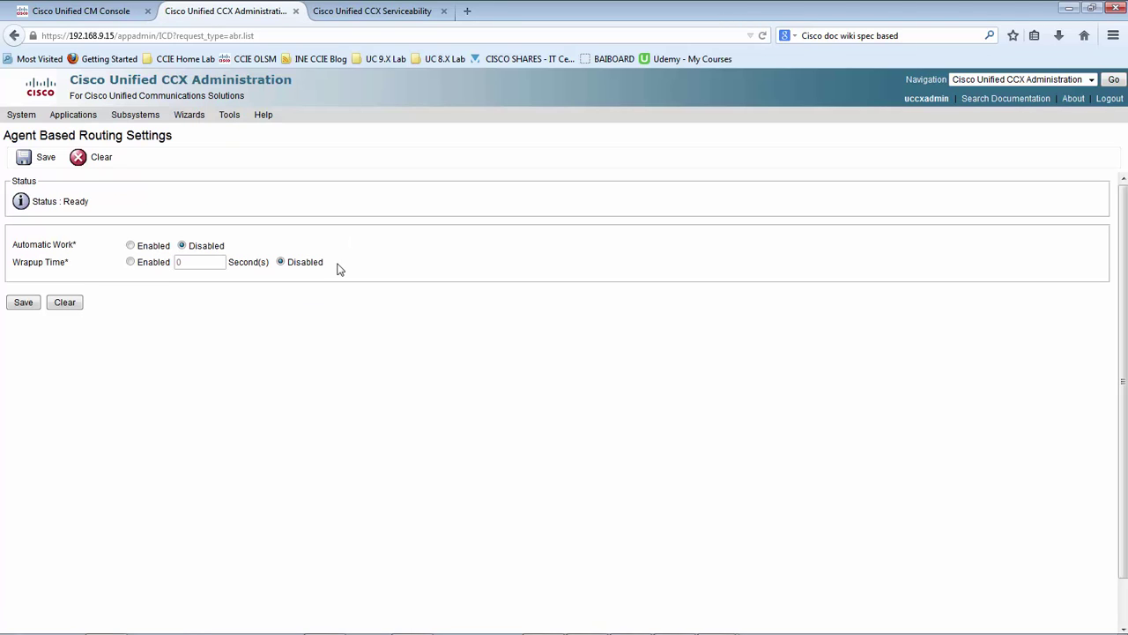
Set both Automatic Work and Wrapup Time to Enabled in the Agent Based Routing Settings.
click(262, 331)
click(131, 246)
click(129, 264)
click(184, 262)
click(221, 329)
click(123, 221)
Look through the configuration options of the Chat, Outbound, Database, Cisco Media and MRCP ASR subsystems.
mouse_move(137, 117)
mouse_move(154, 155)
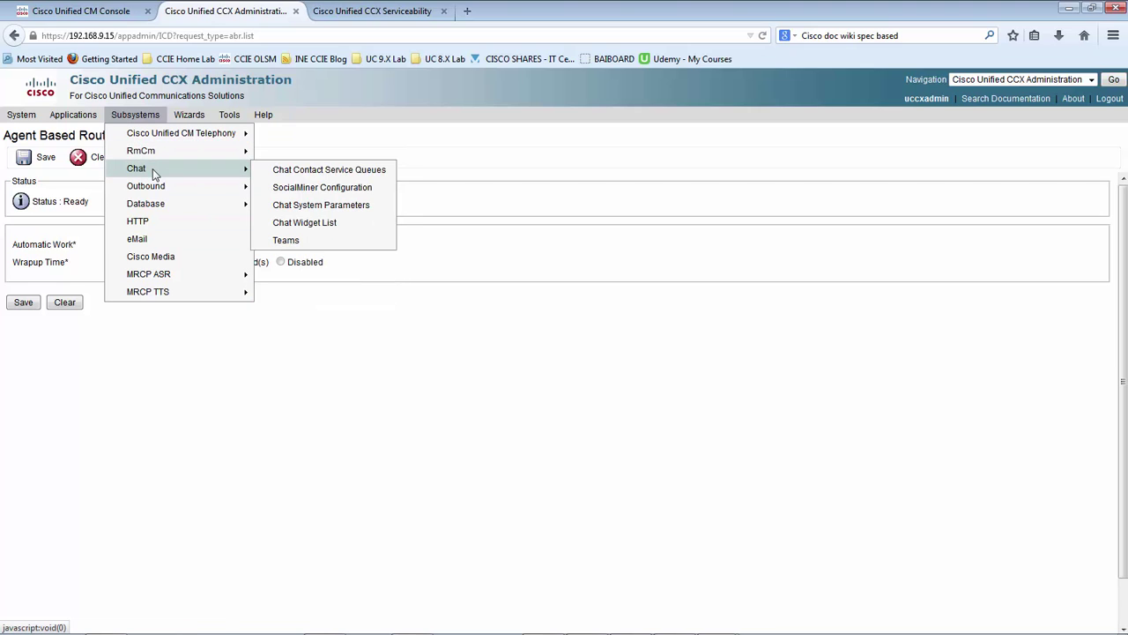
mouse_move(167, 191)
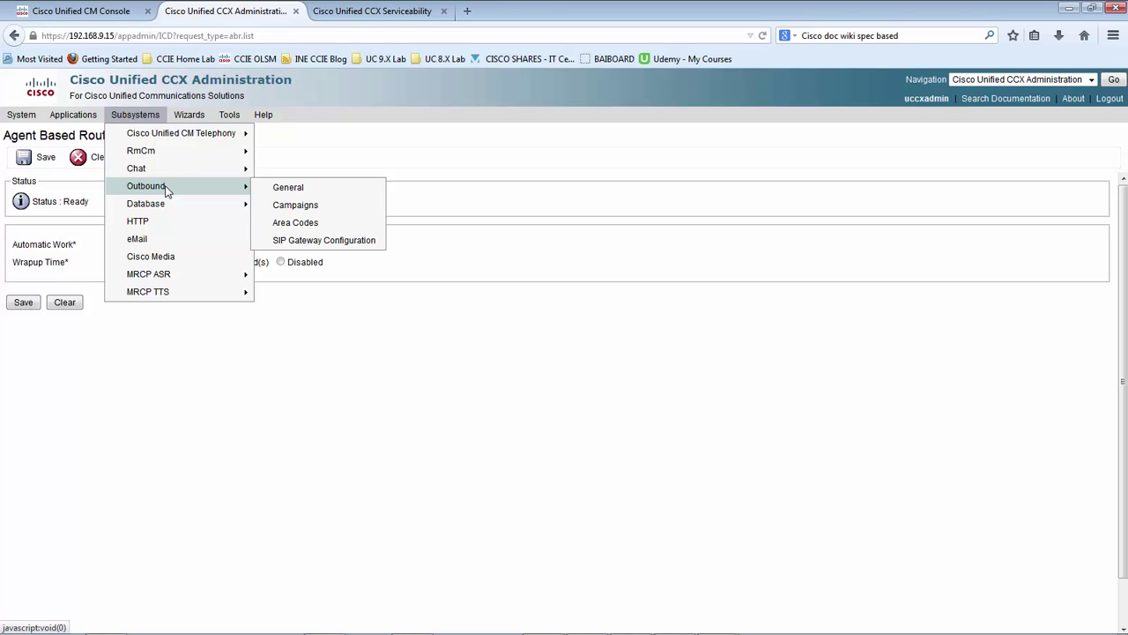
mouse_move(210, 212)
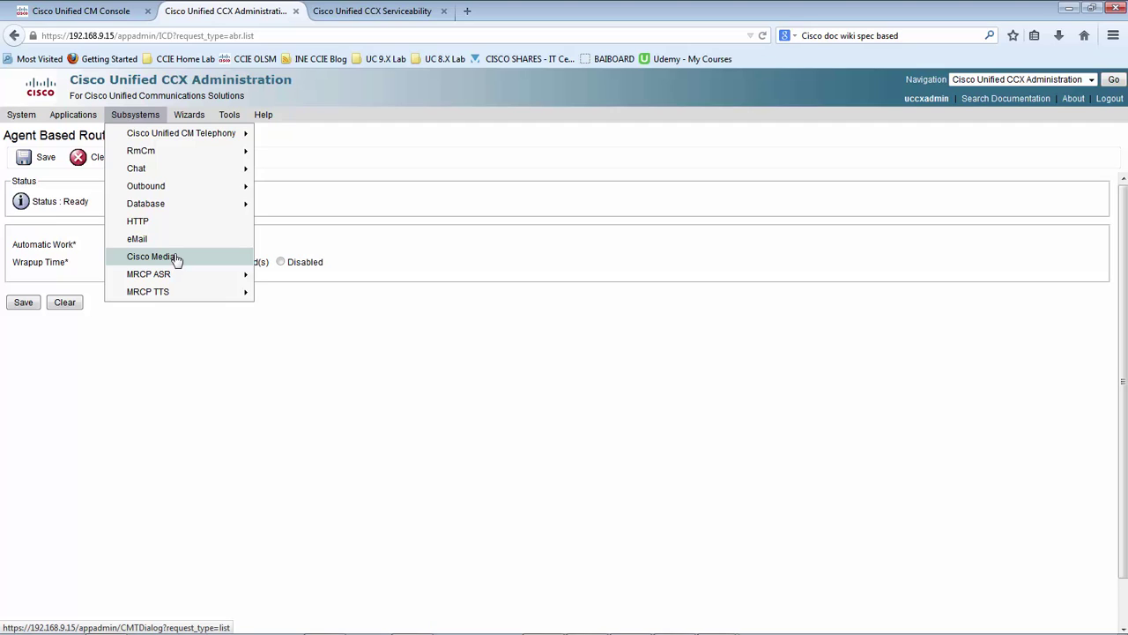
mouse_move(173, 277)
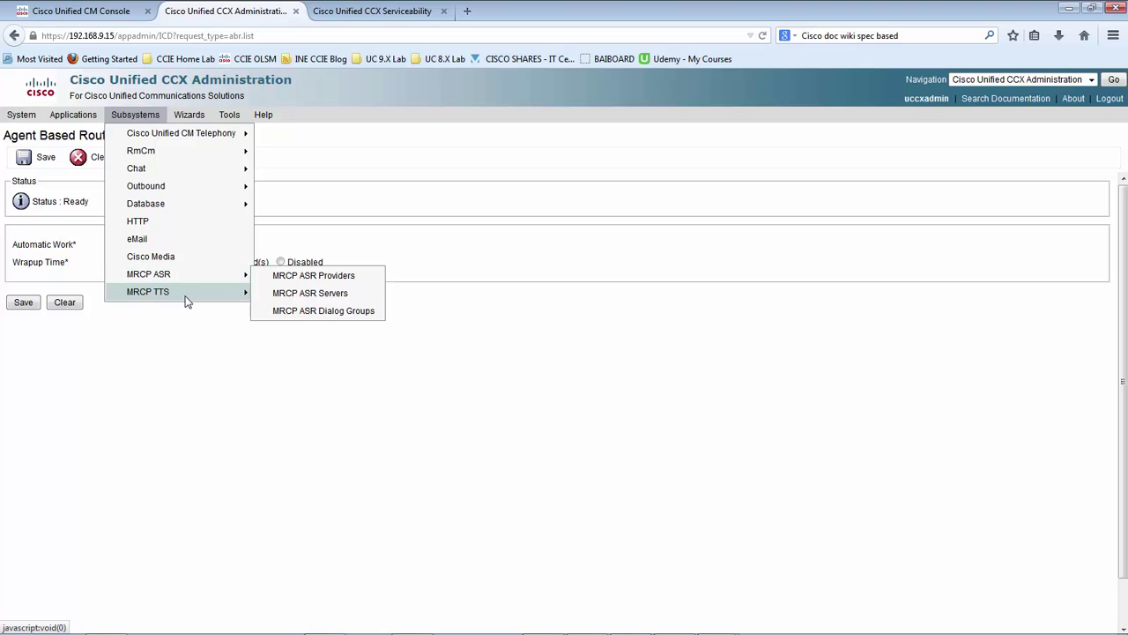
mouse_move(130, 276)
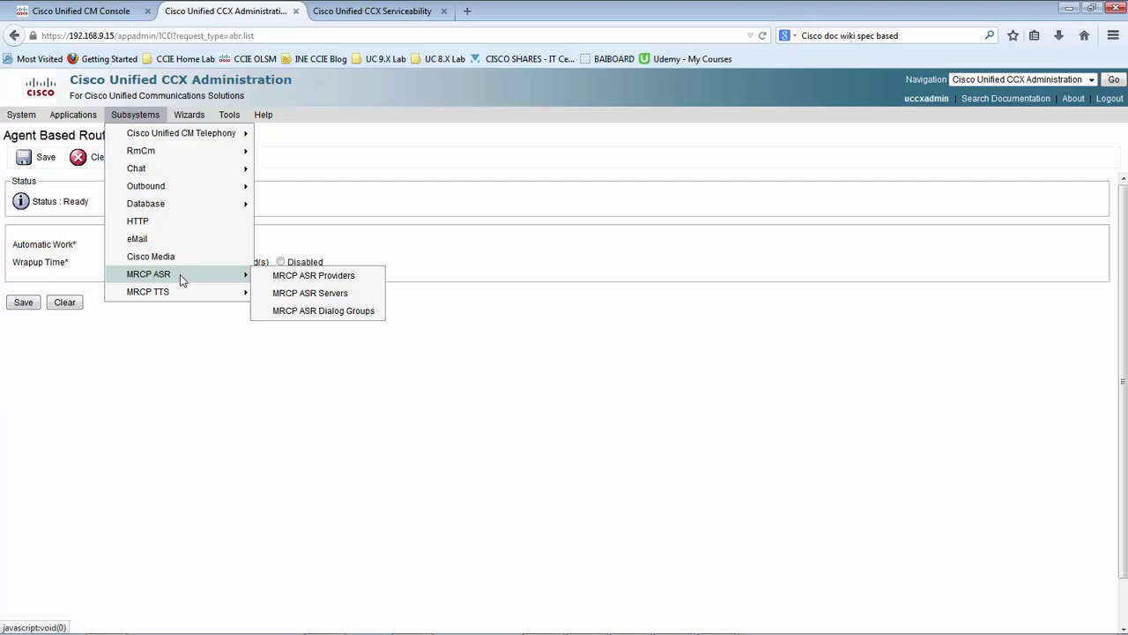
Open the Description of Steps page of the Application Wizard.
mouse_move(198, 116)
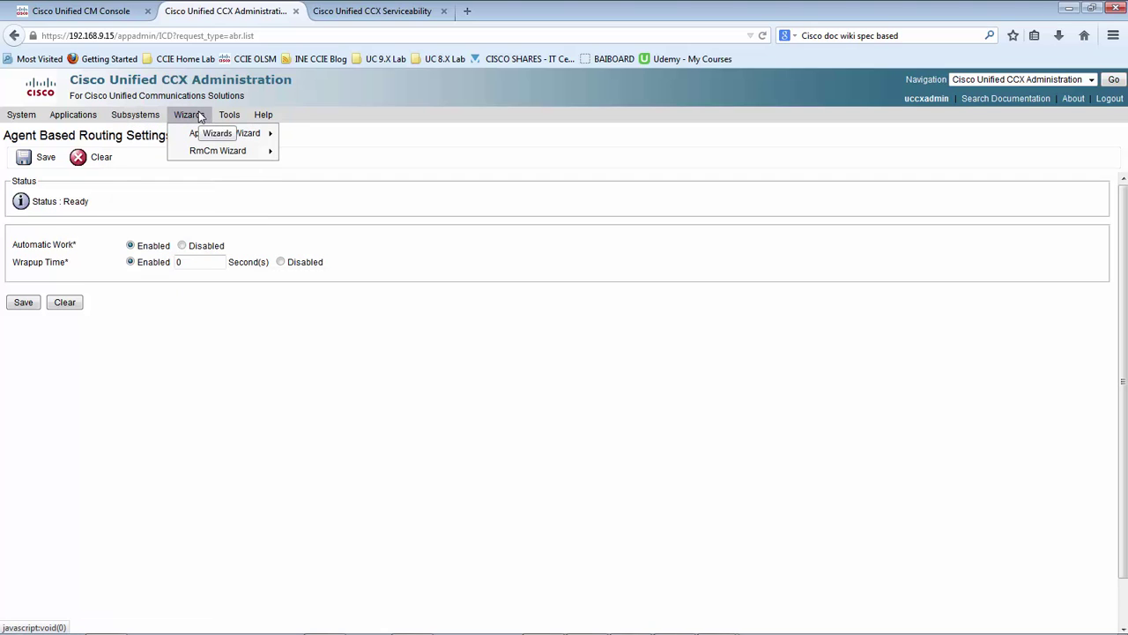
mouse_move(220, 135)
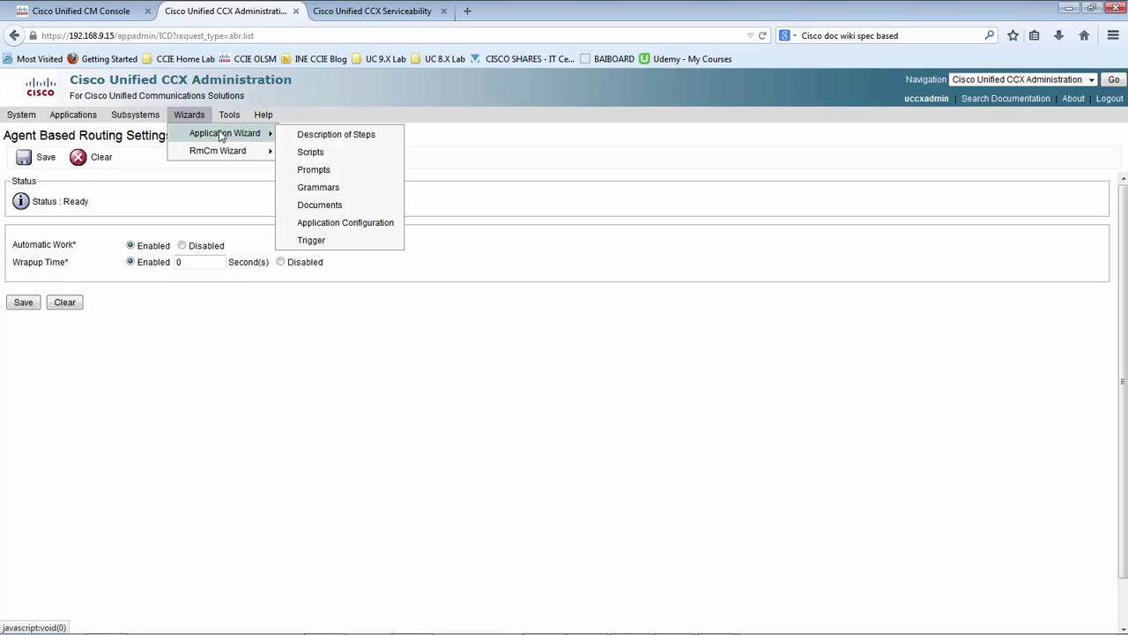
click(355, 138)
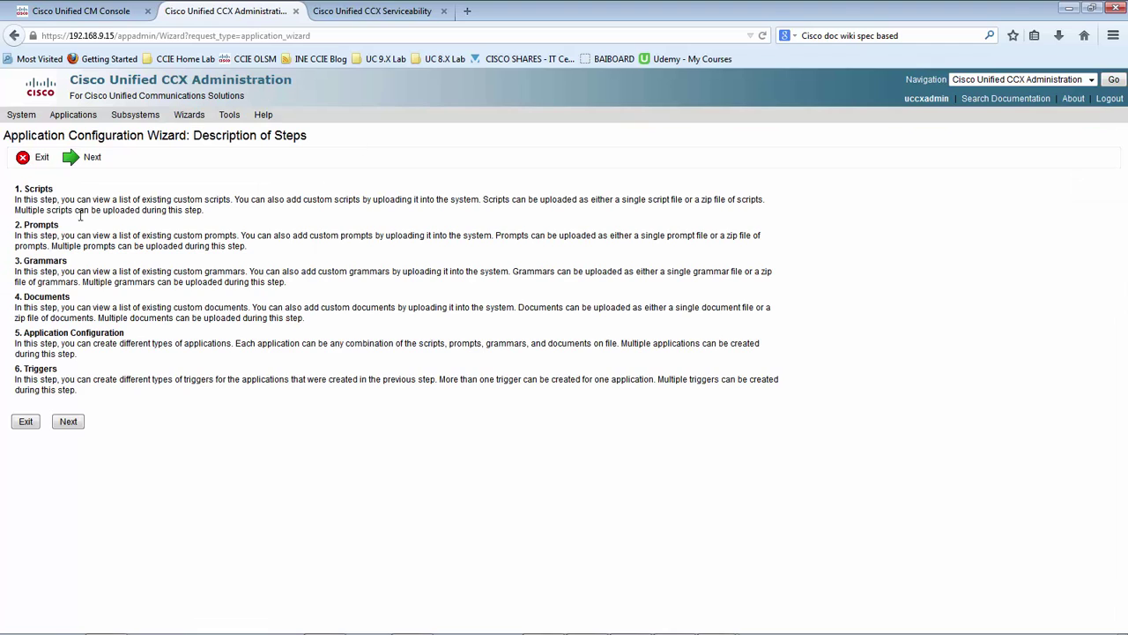
Read the wizard's descriptions of scripts, prompts, grammars, documents, application configuration and triggers.
drag(14, 197, 204, 212)
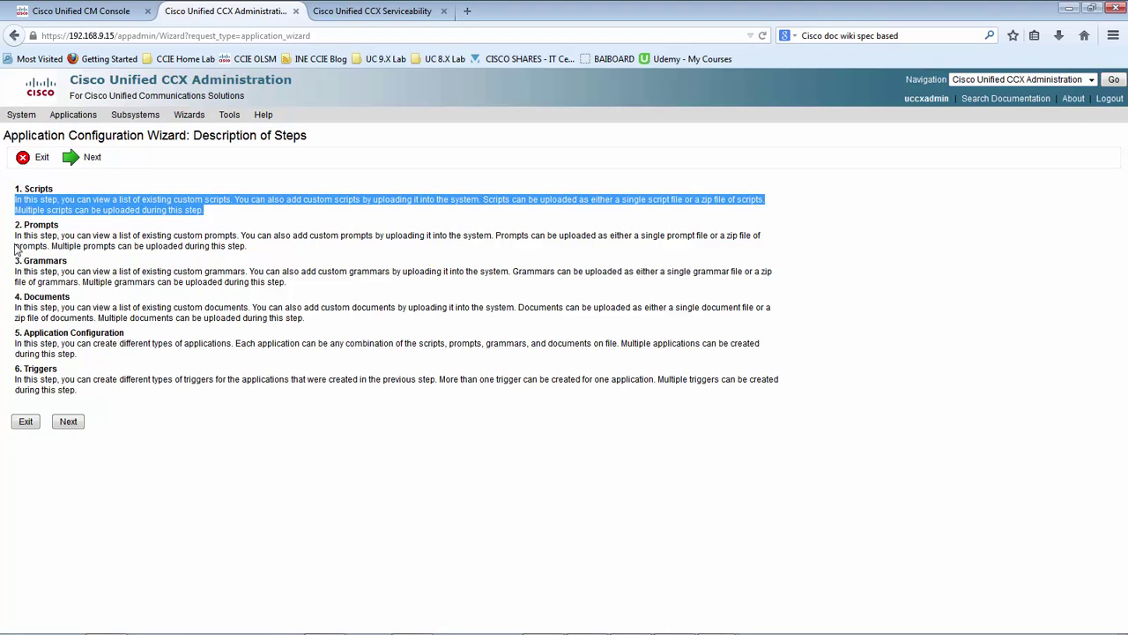
drag(12, 236, 103, 263)
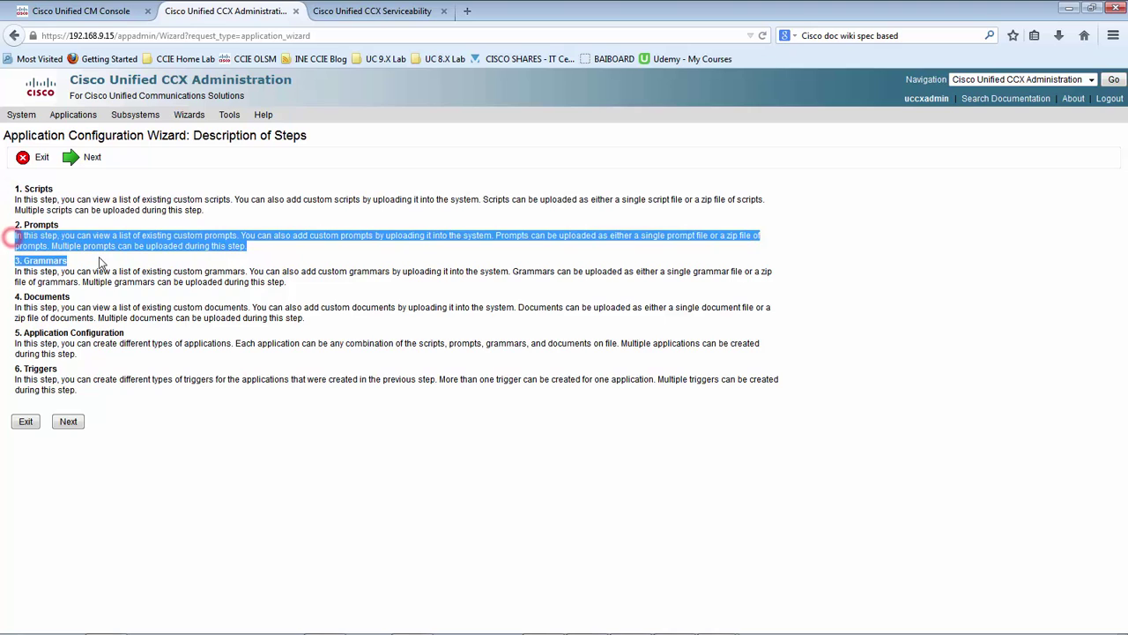
click(63, 315)
drag(9, 334, 88, 402)
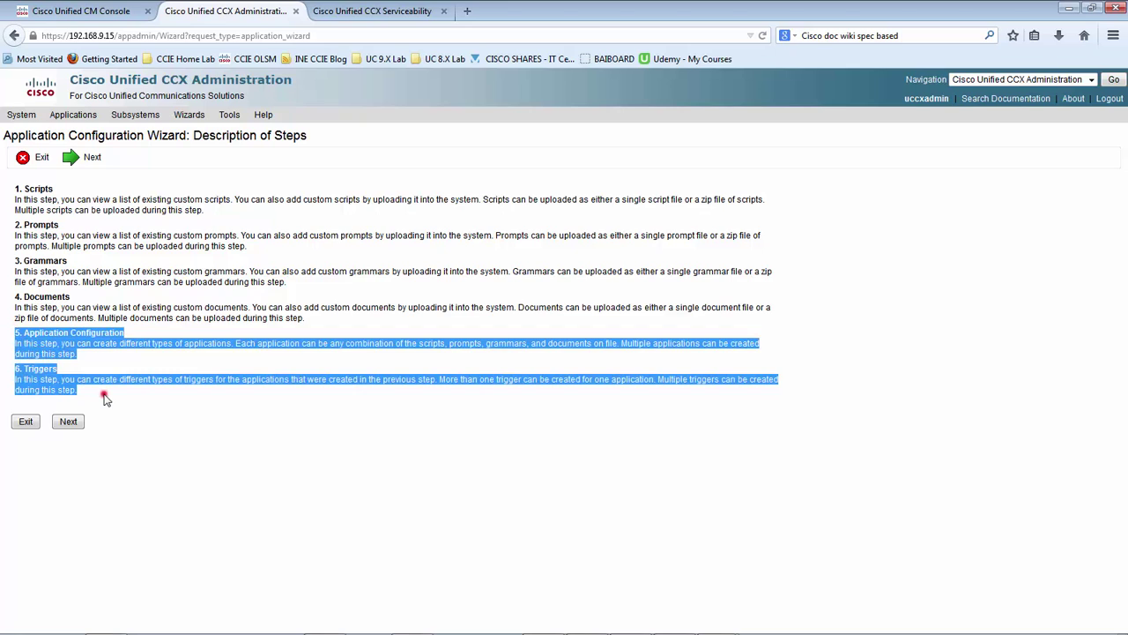
click(102, 392)
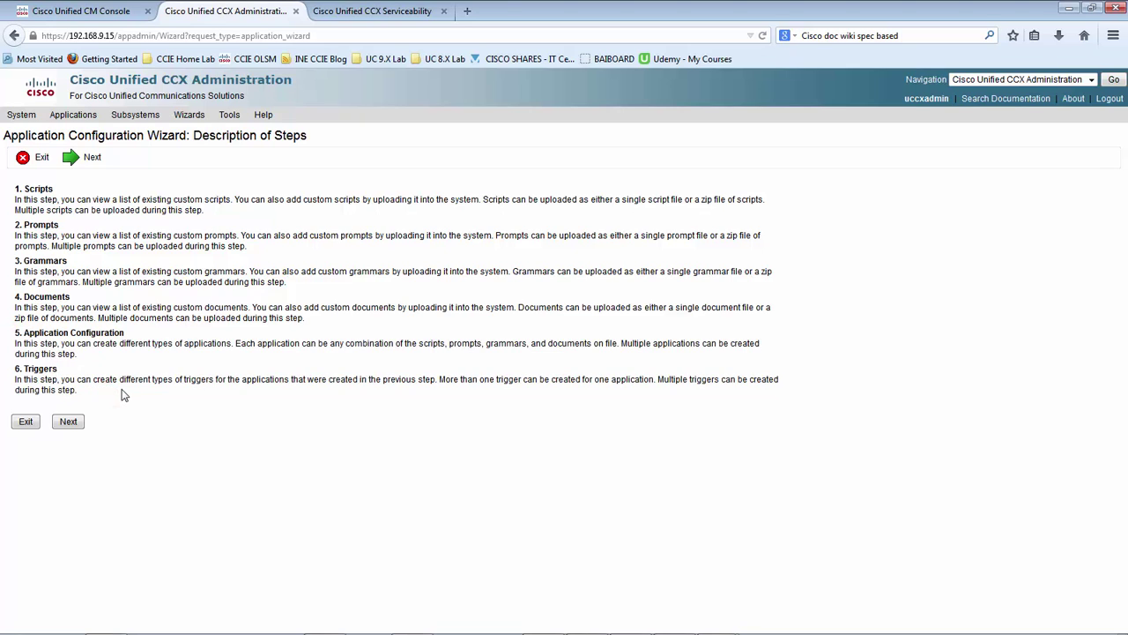
click(123, 388)
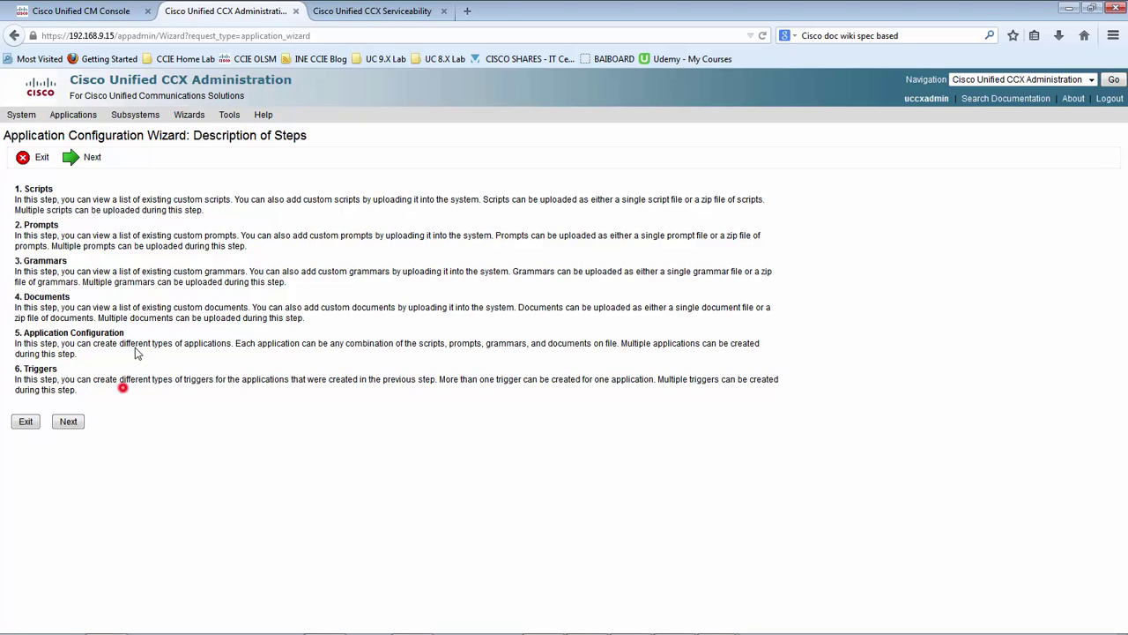
Look through the RmCm Wizard options and the available administration tools, such as Real Time Reporting.
click(195, 123)
mouse_move(254, 138)
click(198, 118)
mouse_move(203, 152)
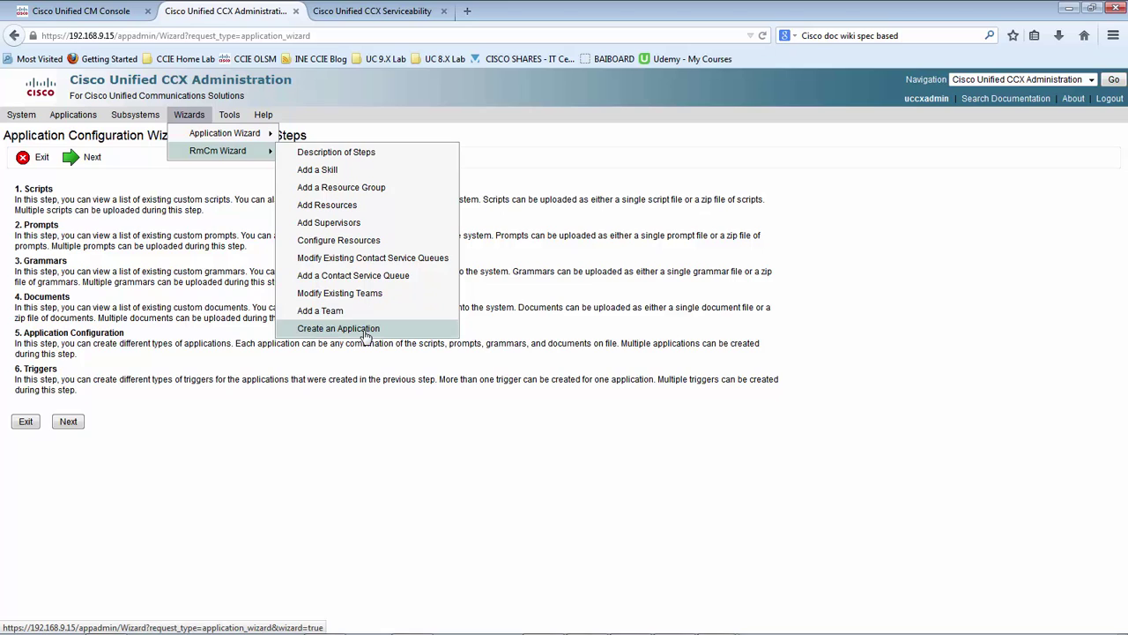
mouse_move(231, 117)
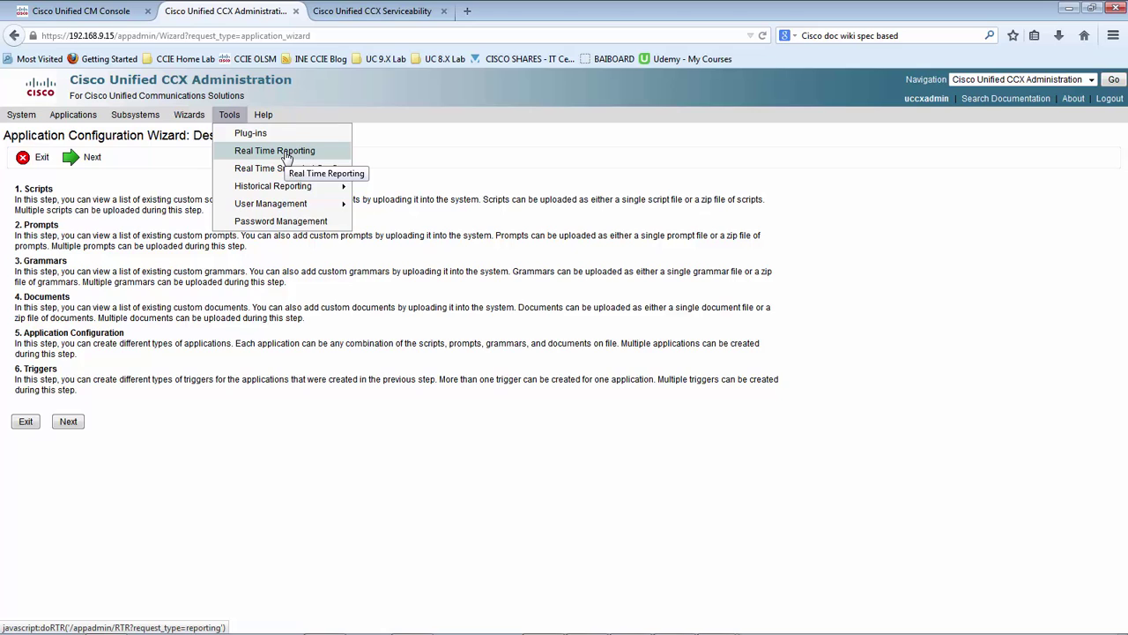
Open the Historical Reporting configuration page and review the reporting client choice and the maximum database connections for report client sessions.
mouse_move(284, 193)
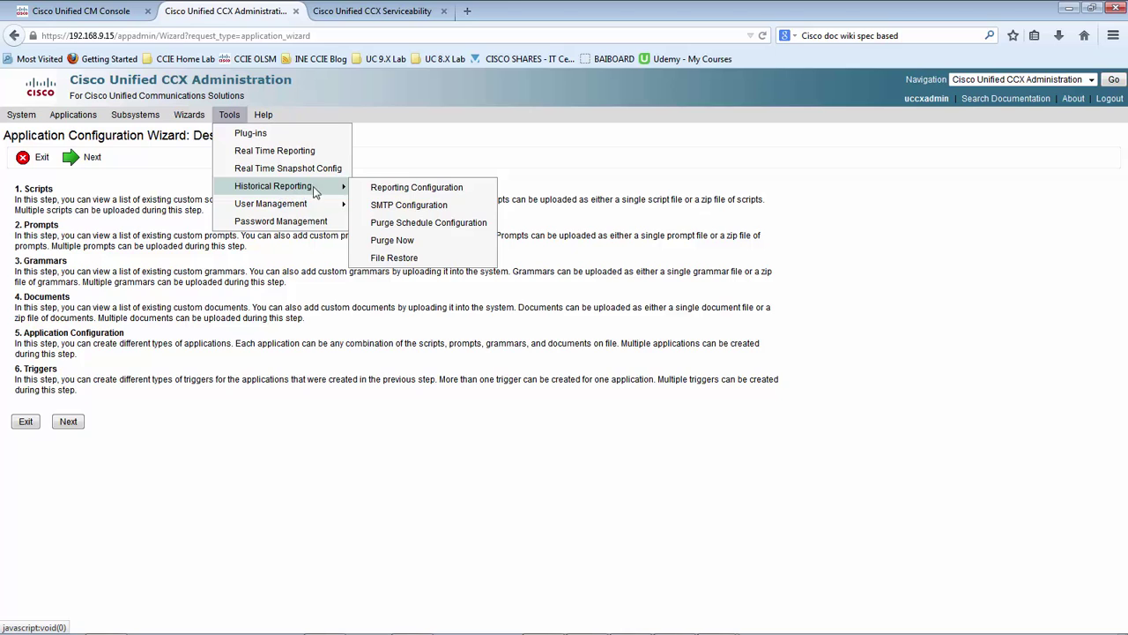
click(375, 191)
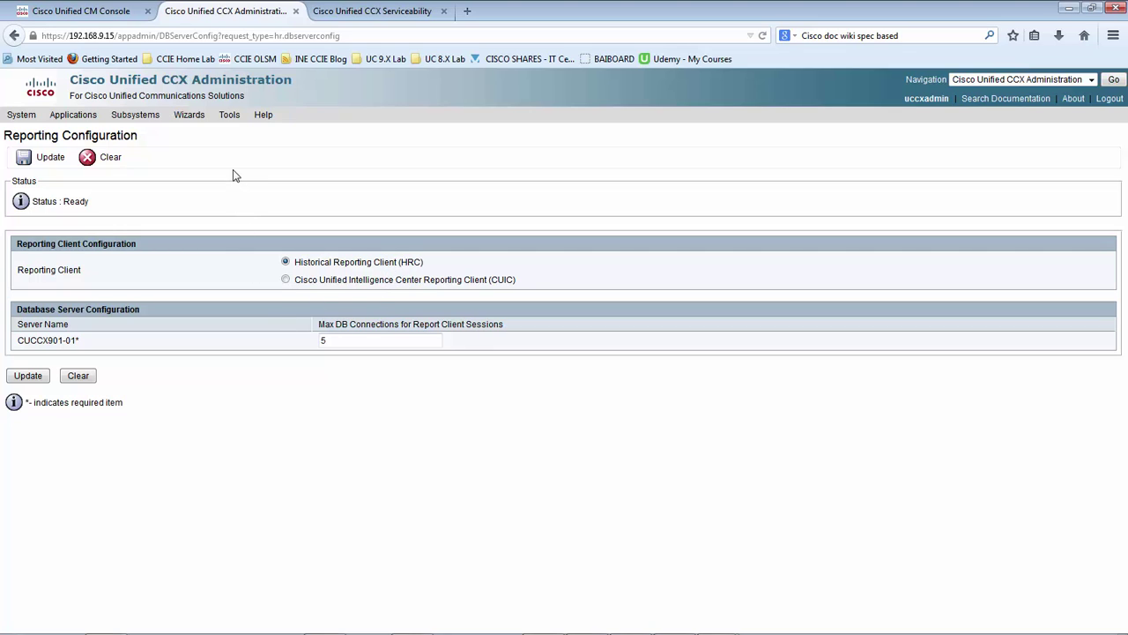
double_click(325, 340)
click(340, 340)
double_click(332, 341)
click(253, 198)
Look through the remaining administration tools, including the Historical Reporting and User Management options.
mouse_move(241, 119)
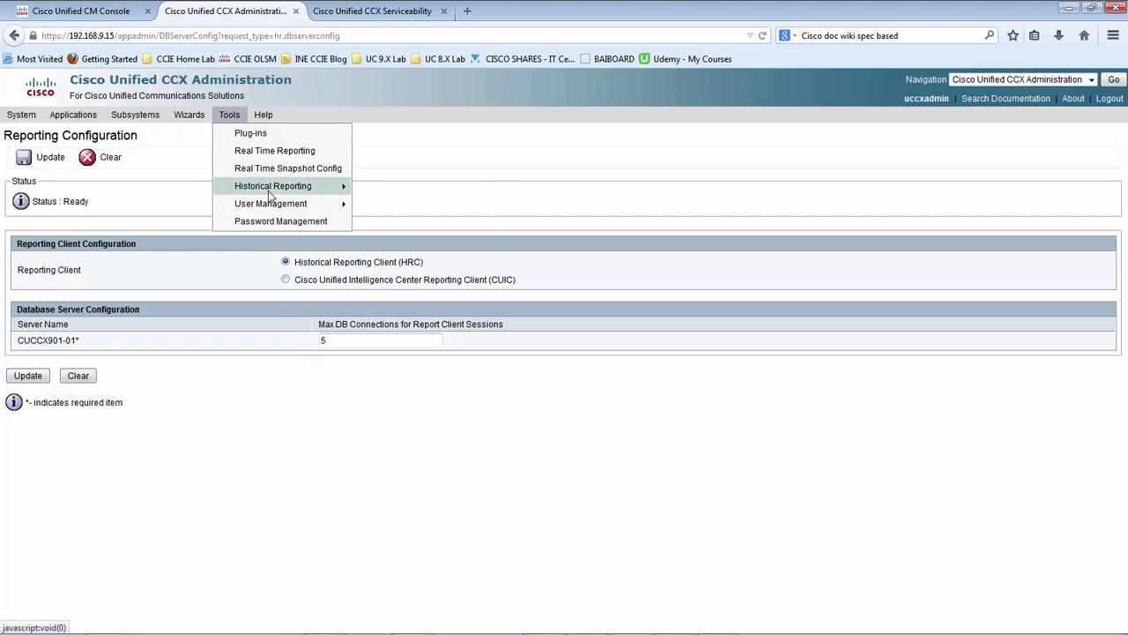
mouse_move(284, 210)
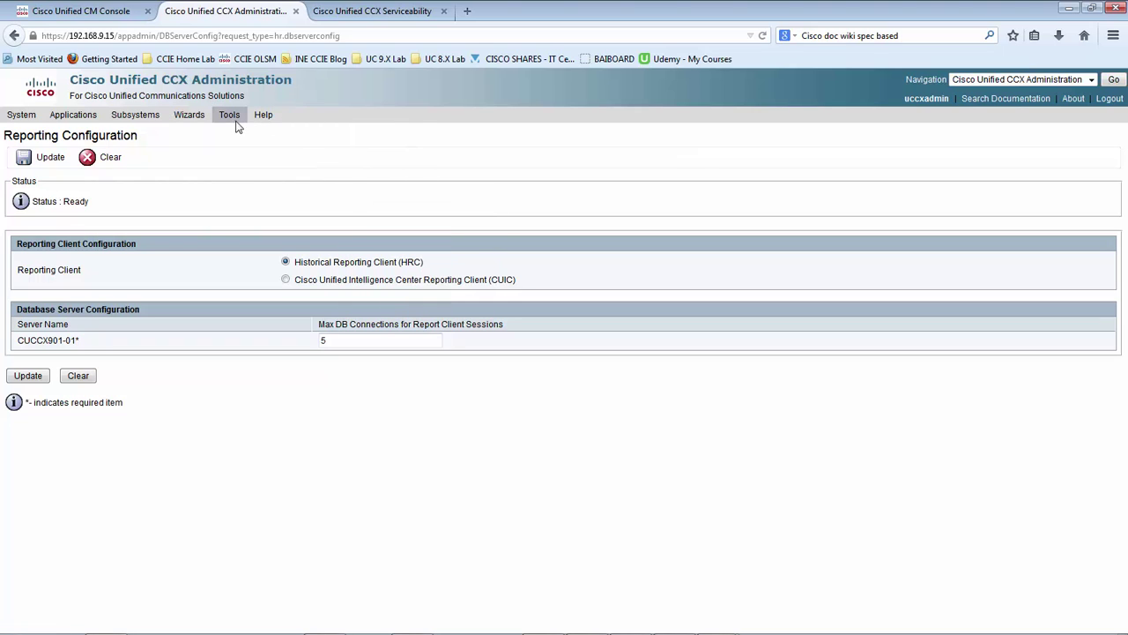
mouse_move(237, 125)
mouse_move(271, 210)
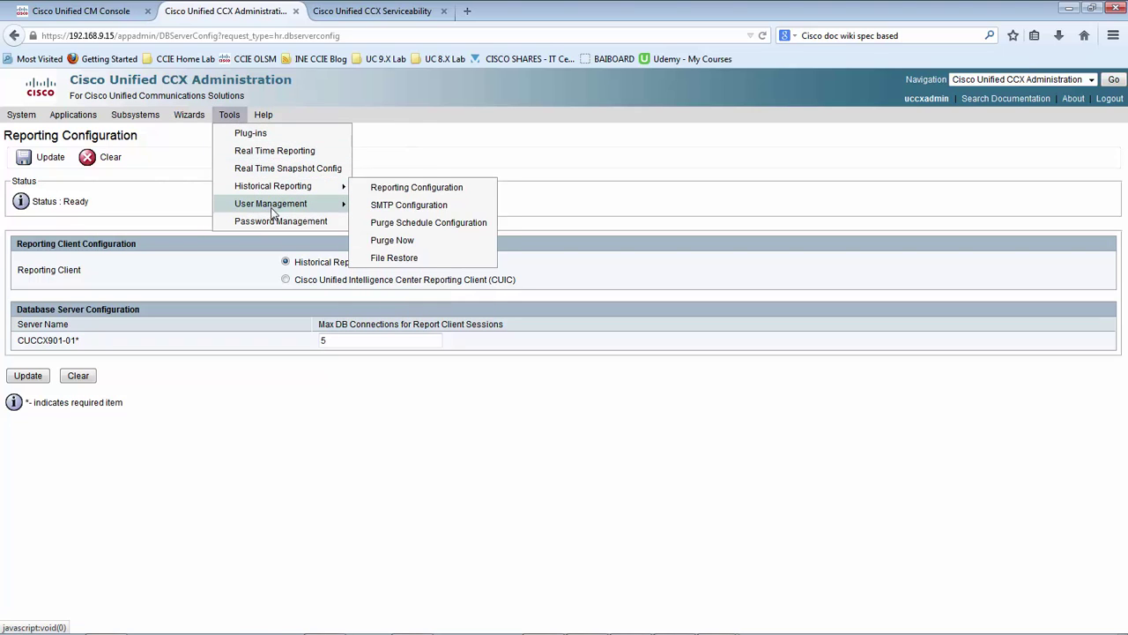
click(321, 405)
click(256, 210)
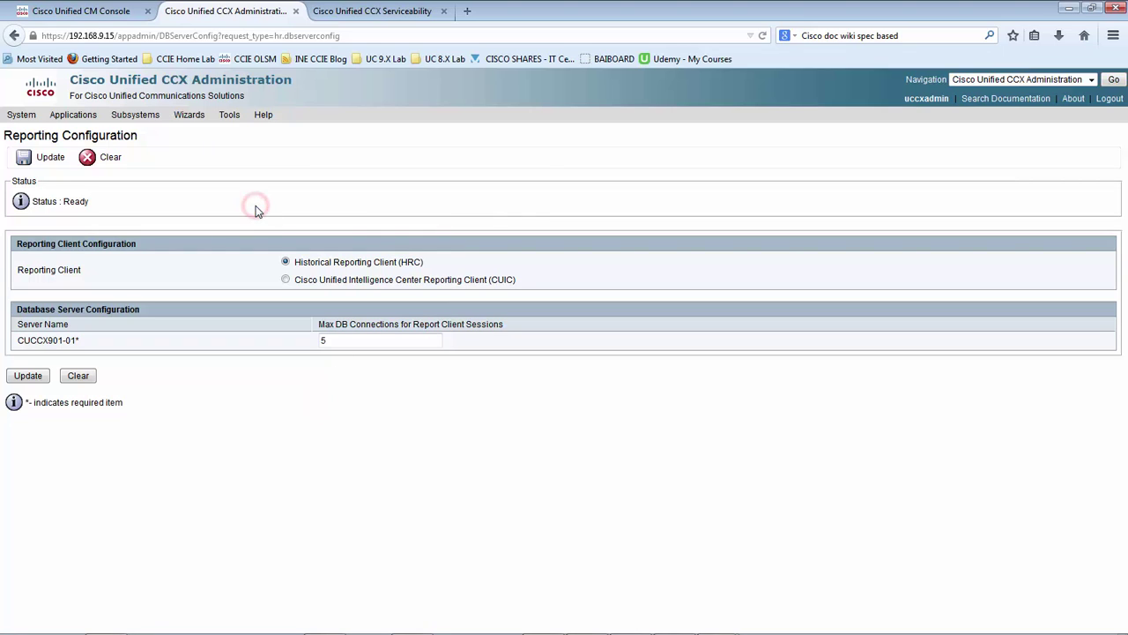